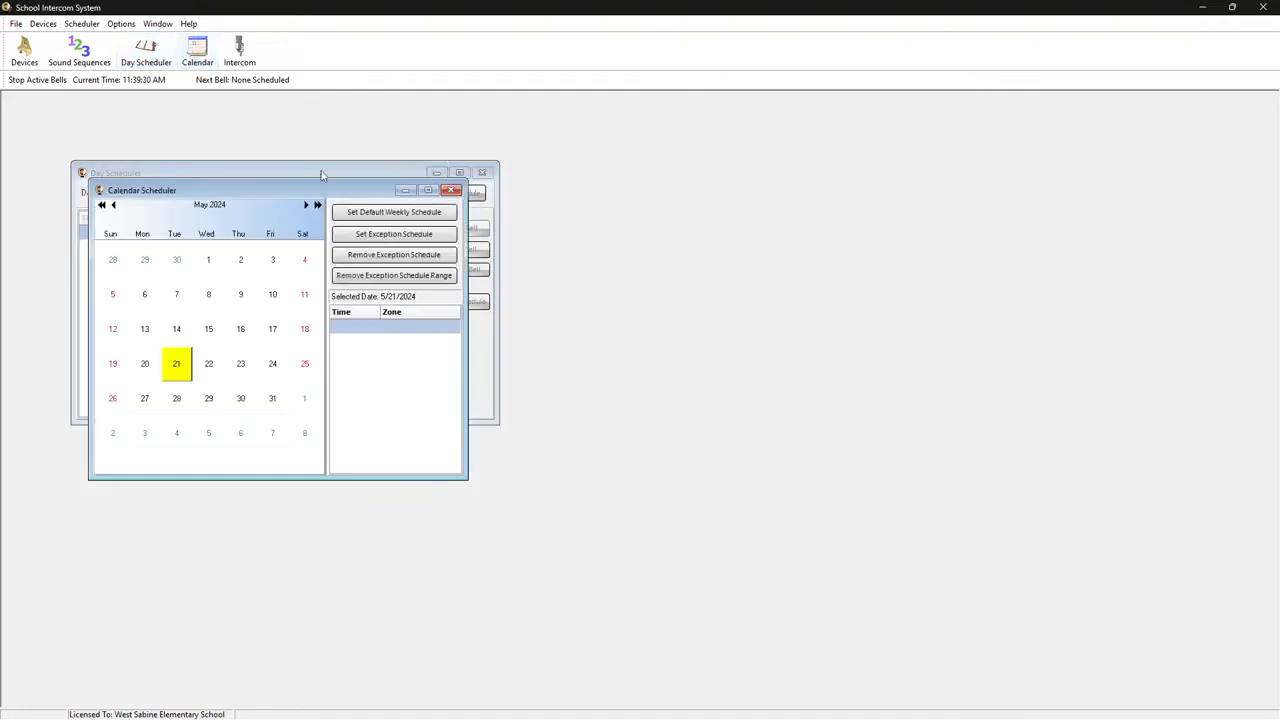
# Arrange the Day Scheduler and Calendar Scheduler windows side by side and enlarge both.
pyautogui.moveTo(290, 193); pyautogui.dragTo(1095, 114)
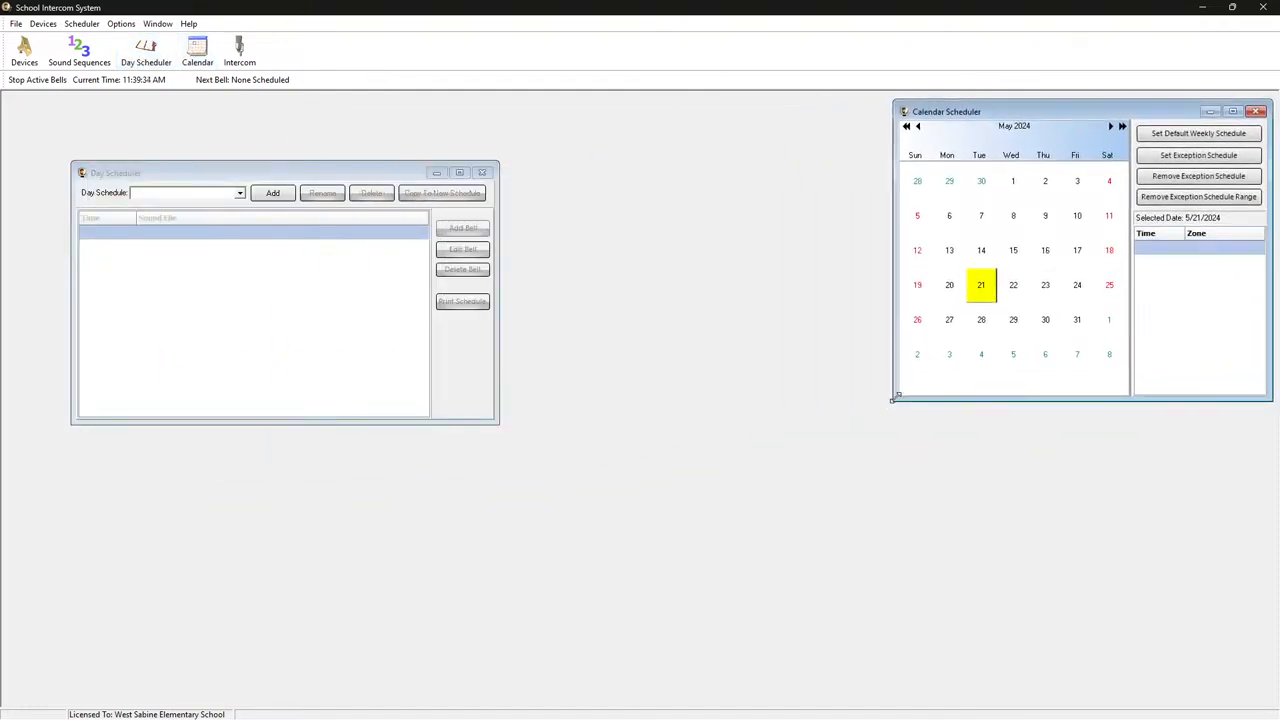
pyautogui.moveTo(894, 396); pyautogui.dragTo(612, 700)
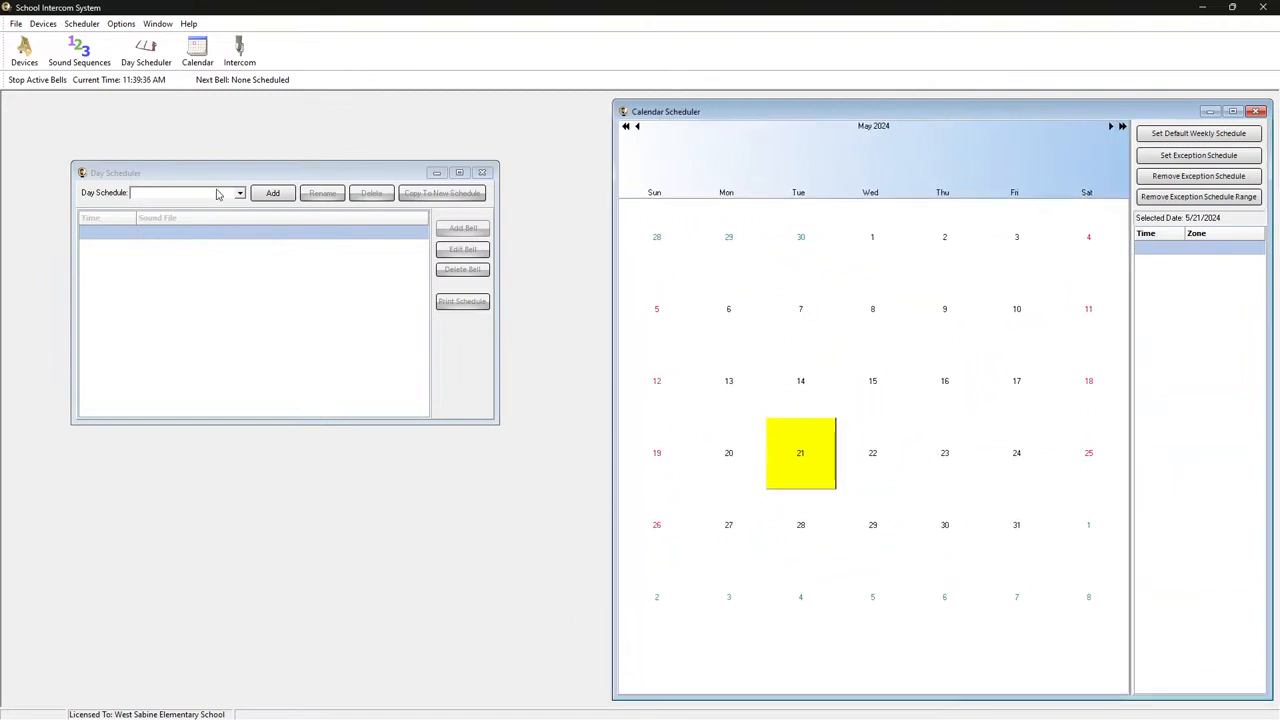
pyautogui.moveTo(227, 173); pyautogui.dragTo(163, 107)
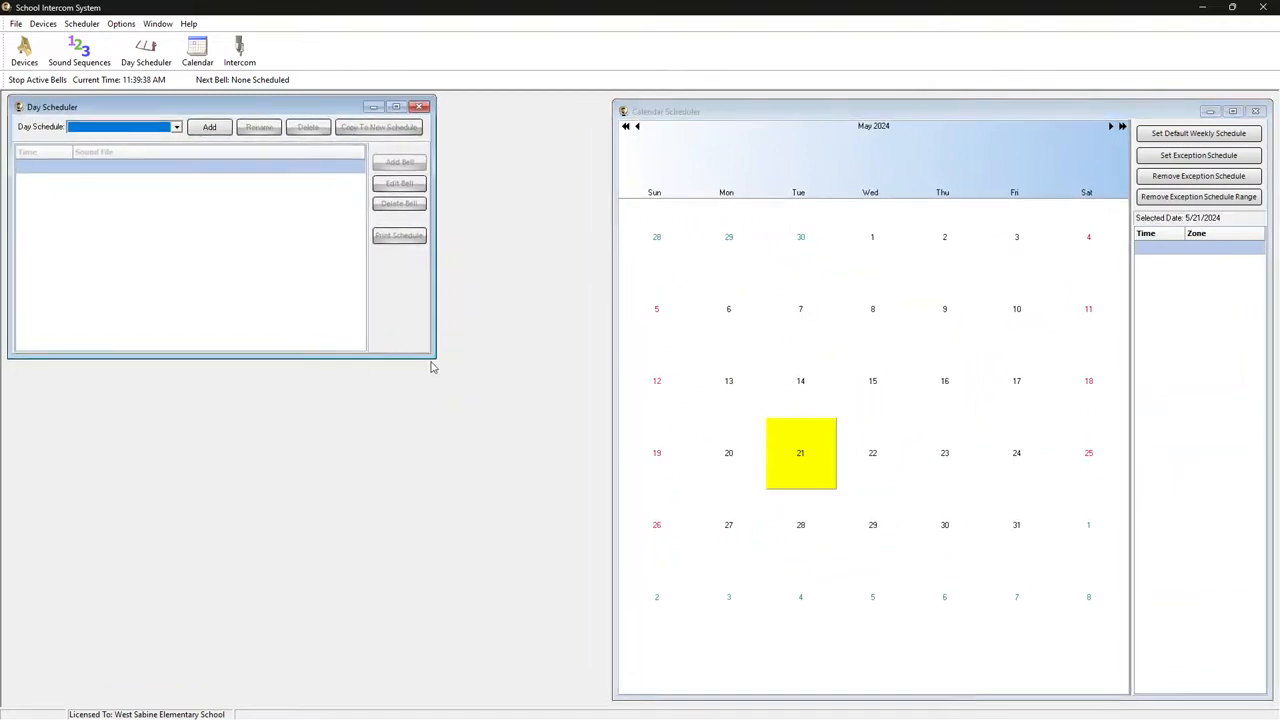
pyautogui.moveTo(434, 356); pyautogui.dragTo(447, 540)
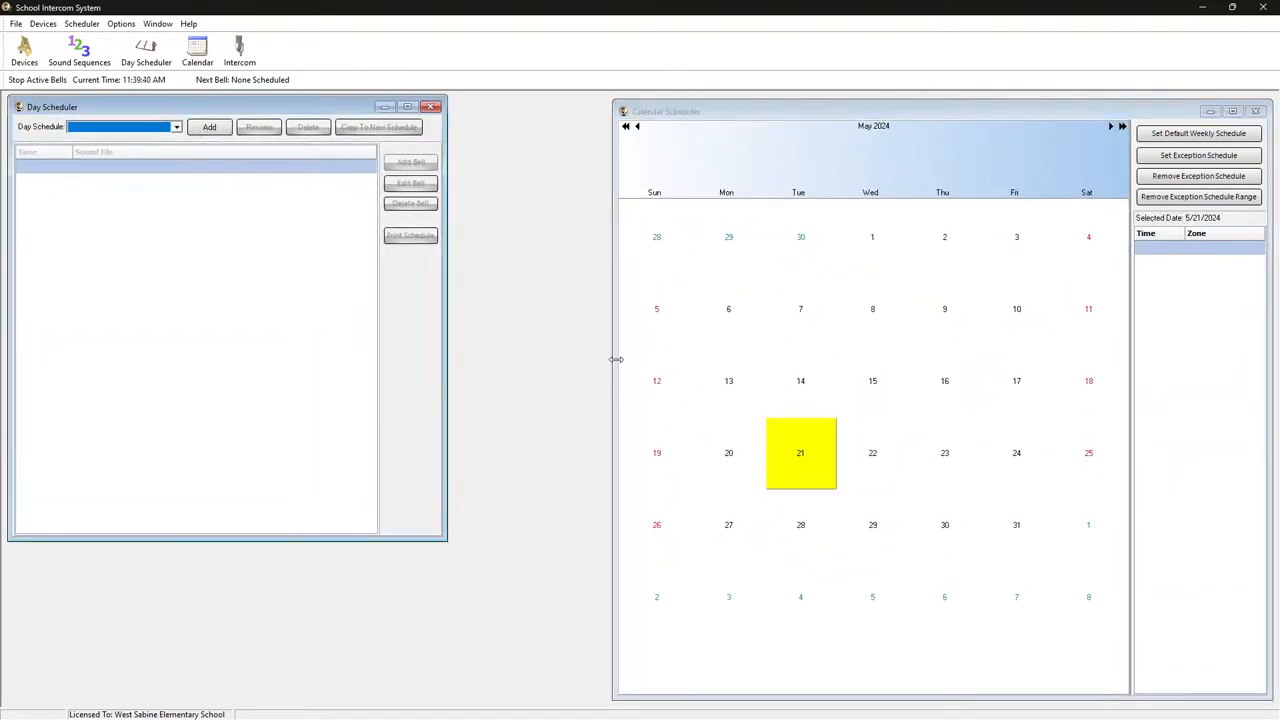
pyautogui.moveTo(616, 359); pyautogui.dragTo(452, 356)
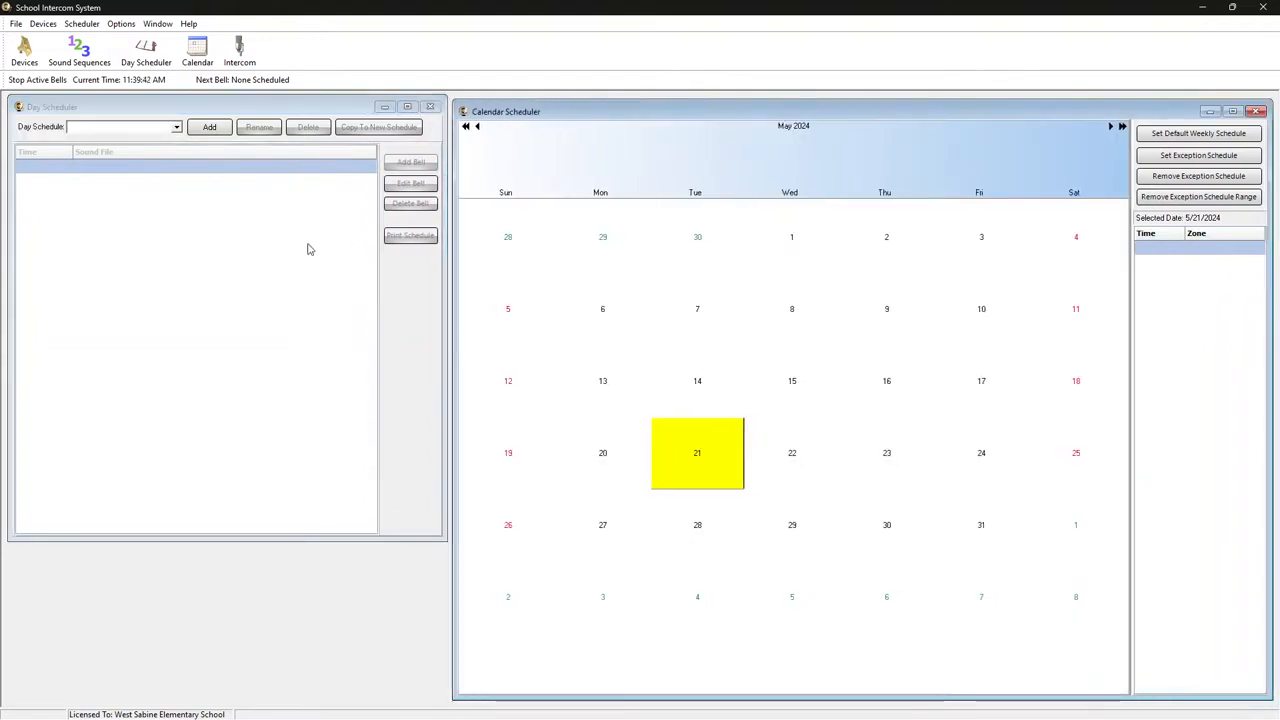
# Create a new day schedule named Normal in the Day Scheduler.
pyautogui.click(210, 280)
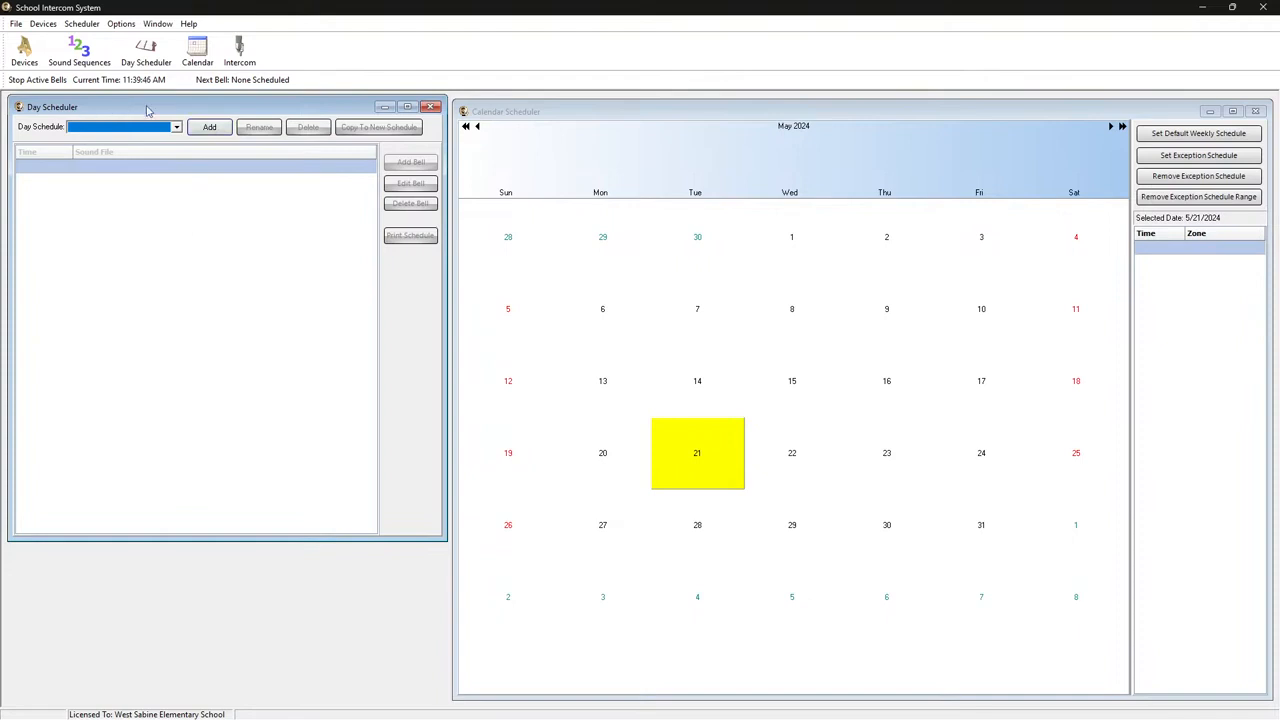
pyautogui.click(210, 126)
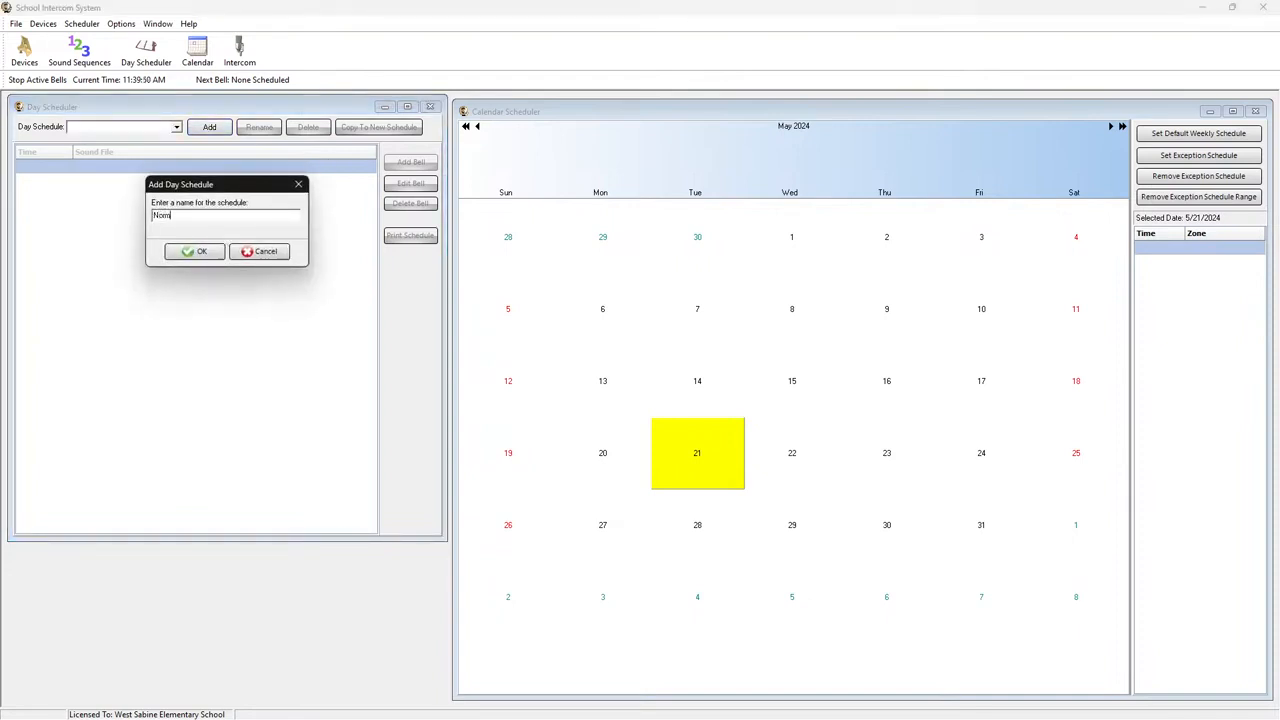
pyautogui.click(195, 251)
# Add bells at 8:00:00 AM and 3:00:00 PM to the Normal schedule, both playing the full belltone5sec.mp3 sound file.
pyautogui.click(411, 162)
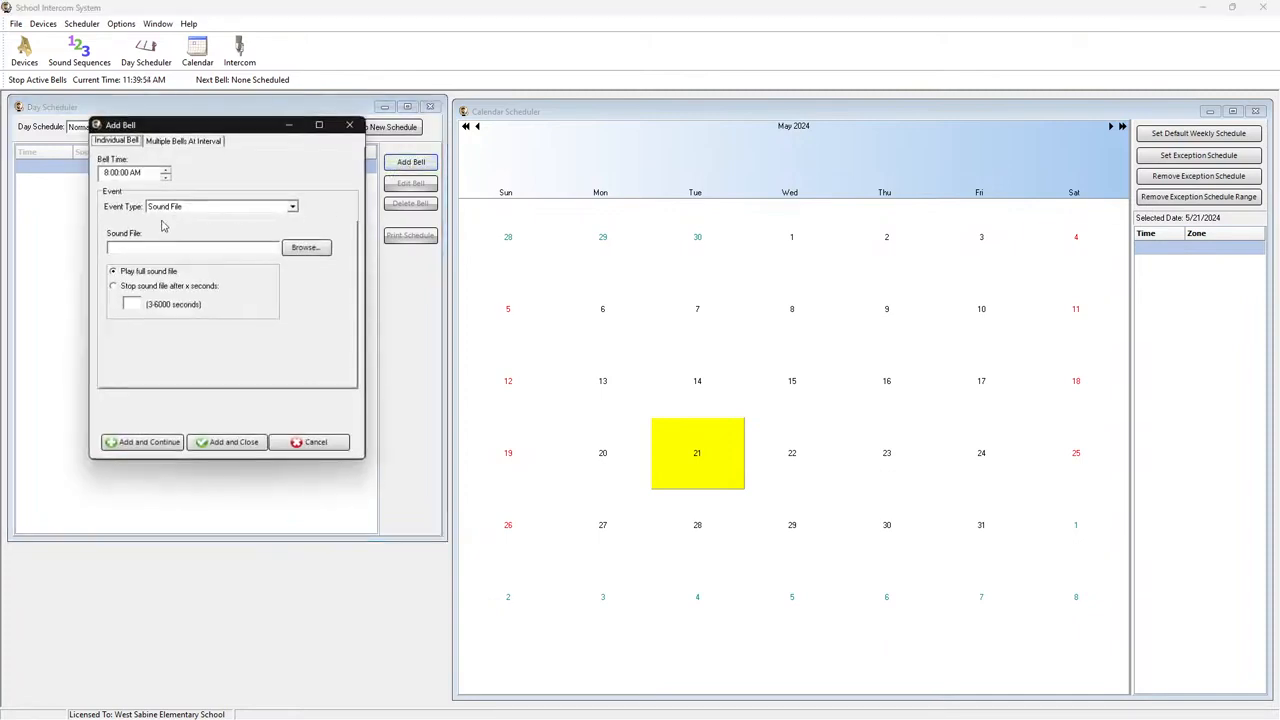
pyautogui.click(310, 253)
pyautogui.click(487, 355)
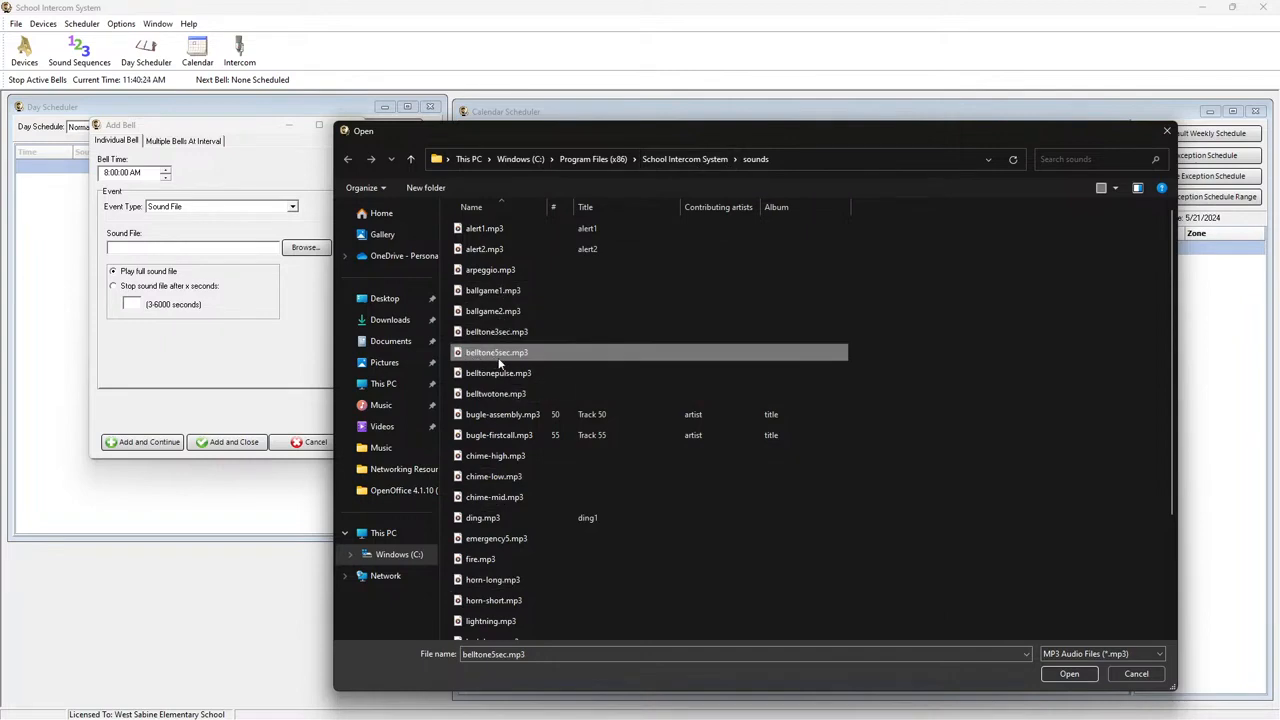
pyautogui.click(1066, 674)
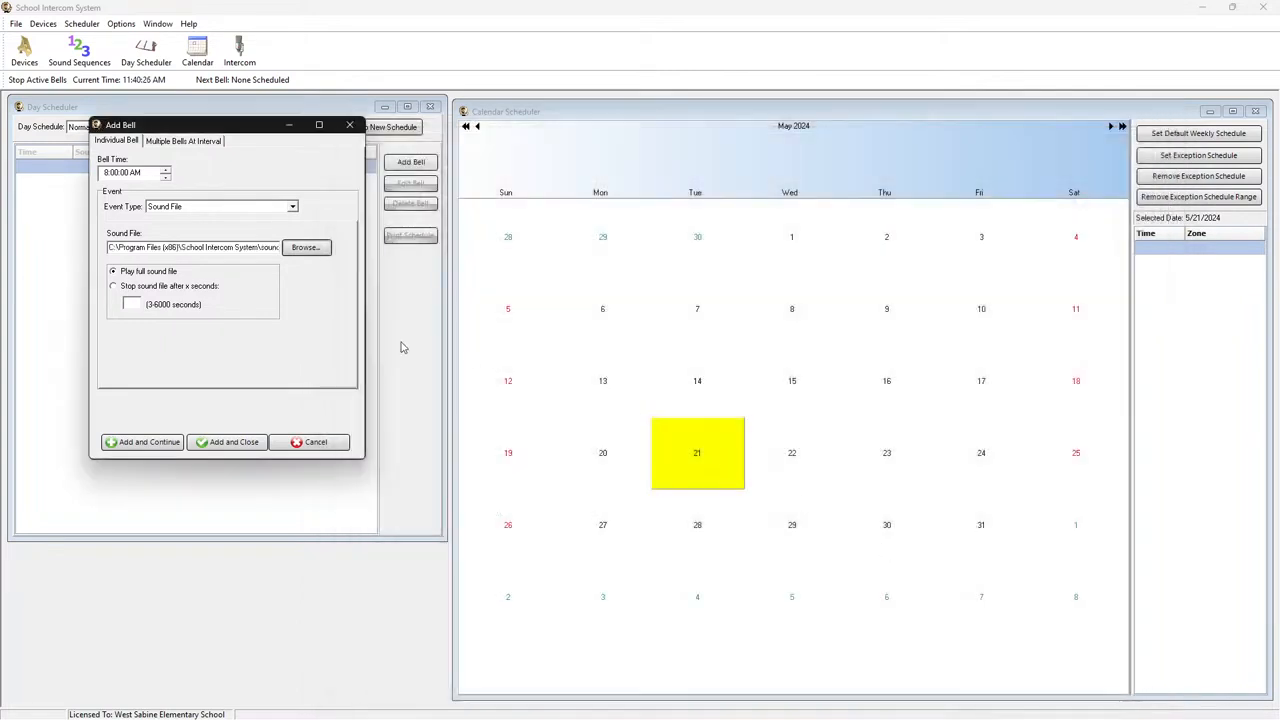
pyautogui.click(145, 442)
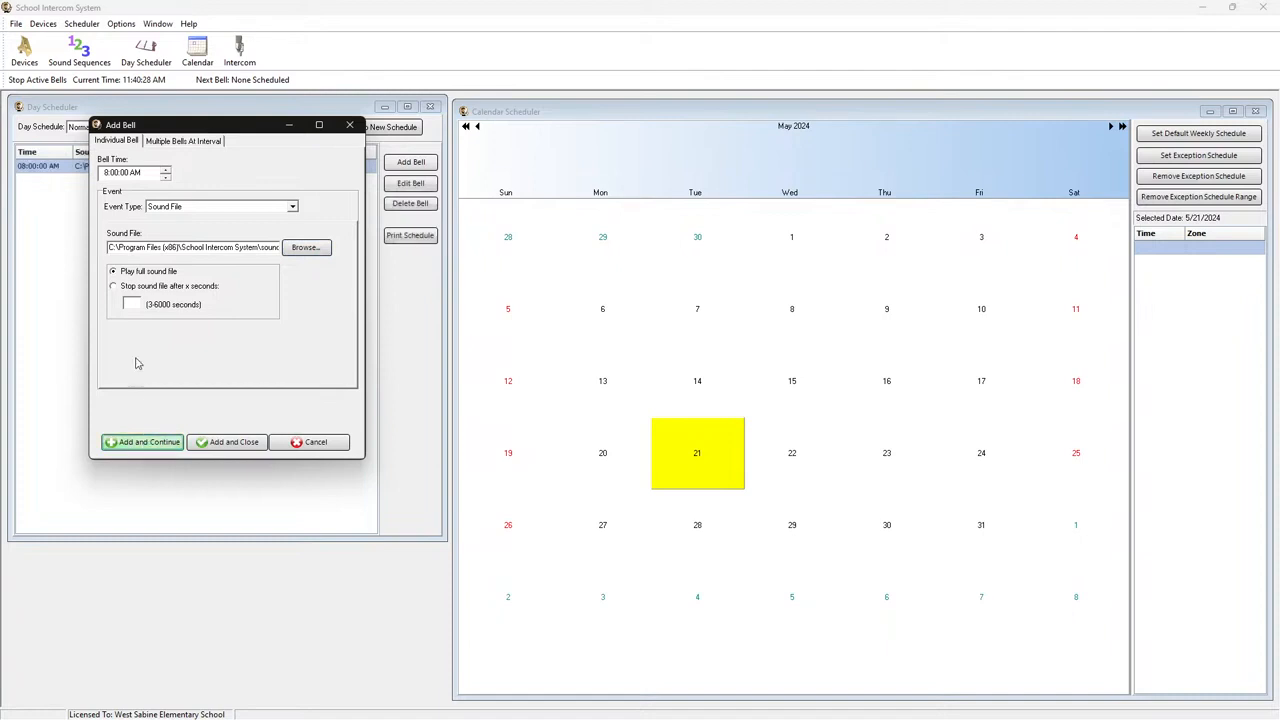
pyautogui.click(104, 174)
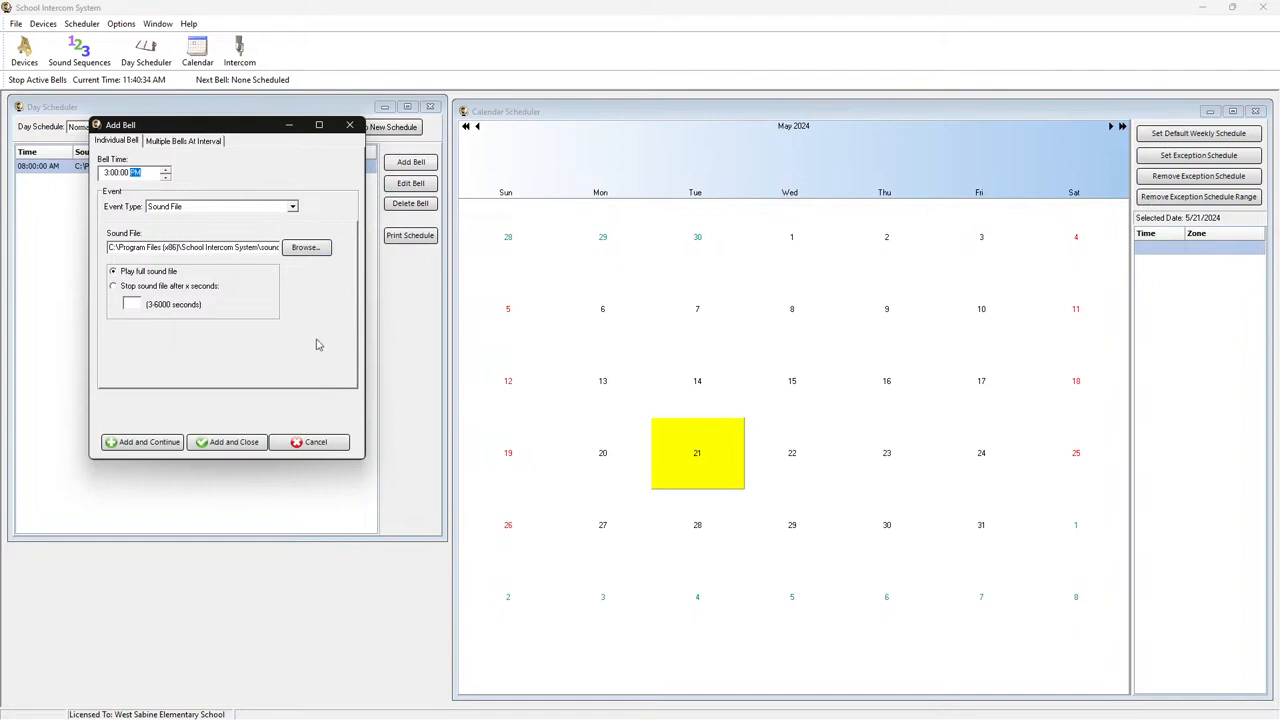
pyautogui.click(212, 446)
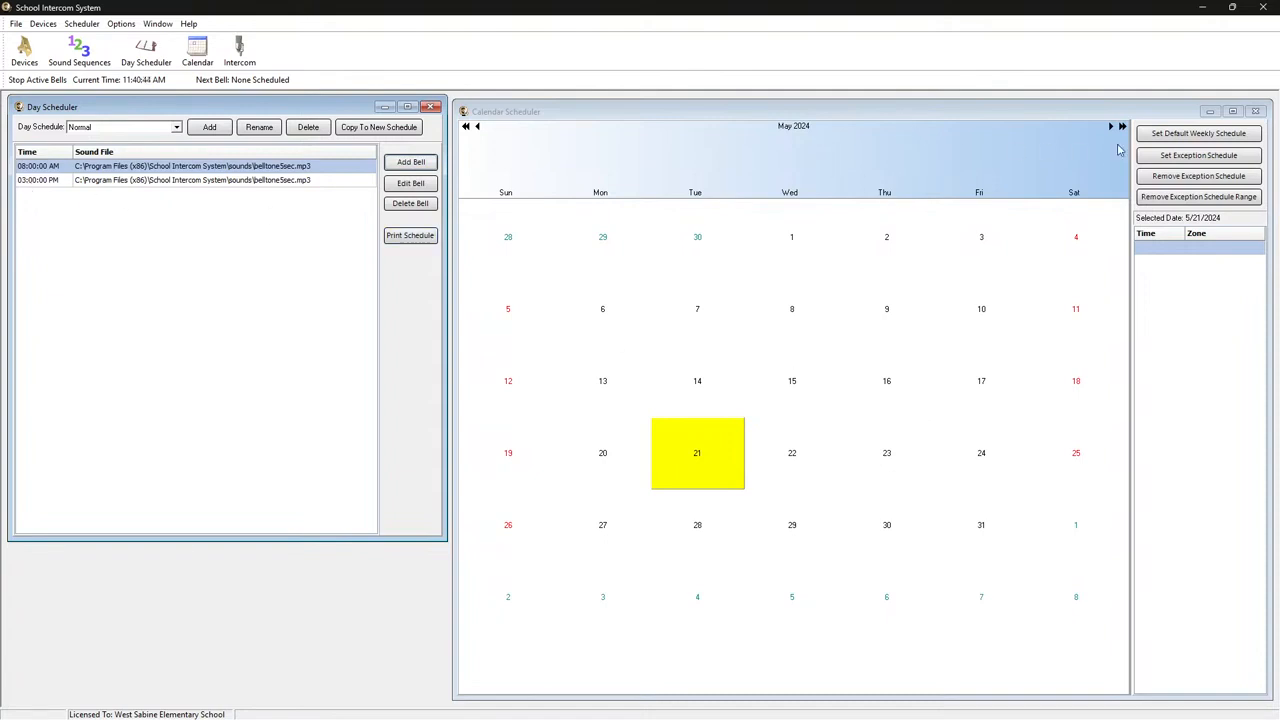
# Set the default weekly schedule to use Normal for Monday through Friday.
pyautogui.click(1153, 136)
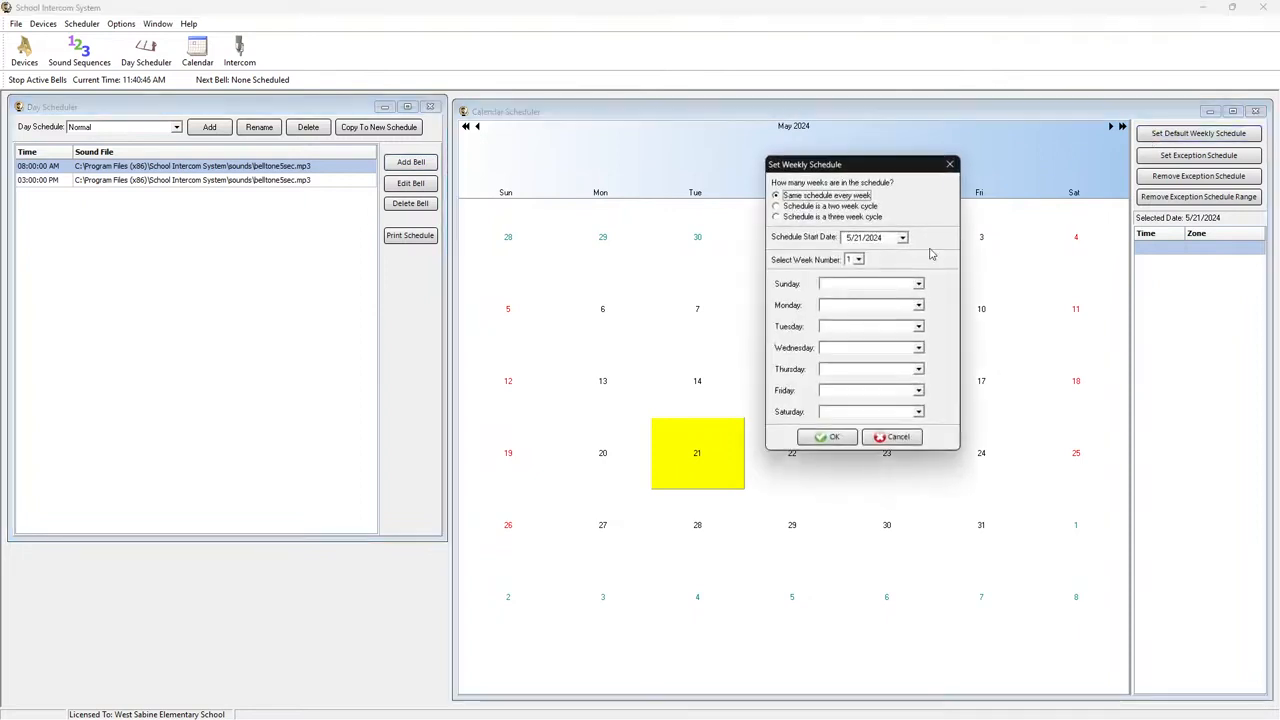
pyautogui.click(857, 309)
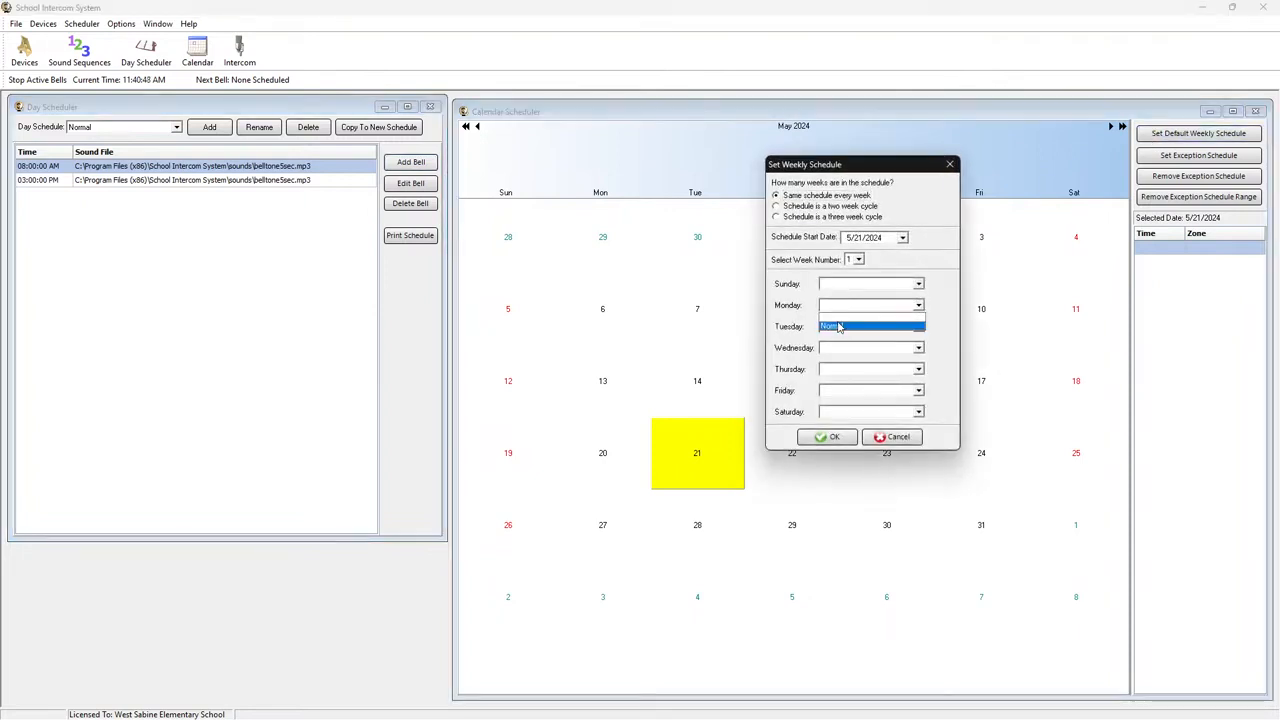
pyautogui.click(836, 330)
pyautogui.click(836, 330)
pyautogui.click(836, 338)
pyautogui.click(834, 348)
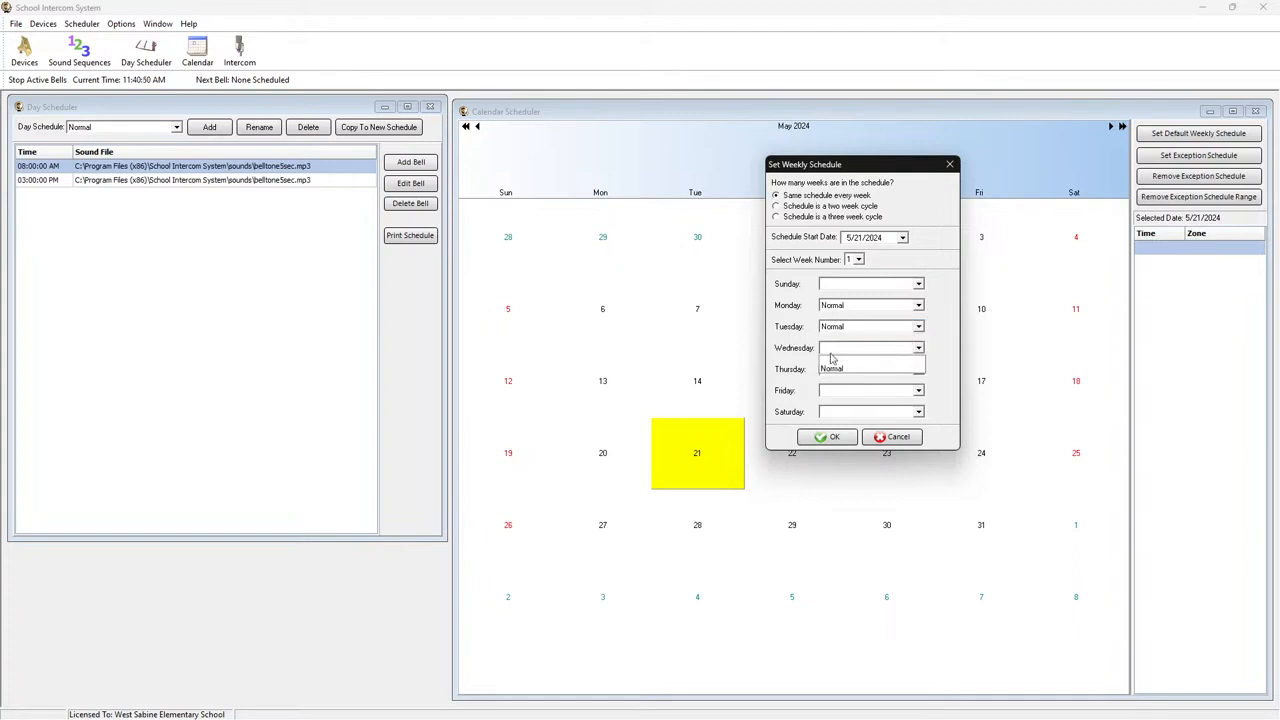
pyautogui.click(832, 370)
pyautogui.click(836, 370)
pyautogui.click(836, 381)
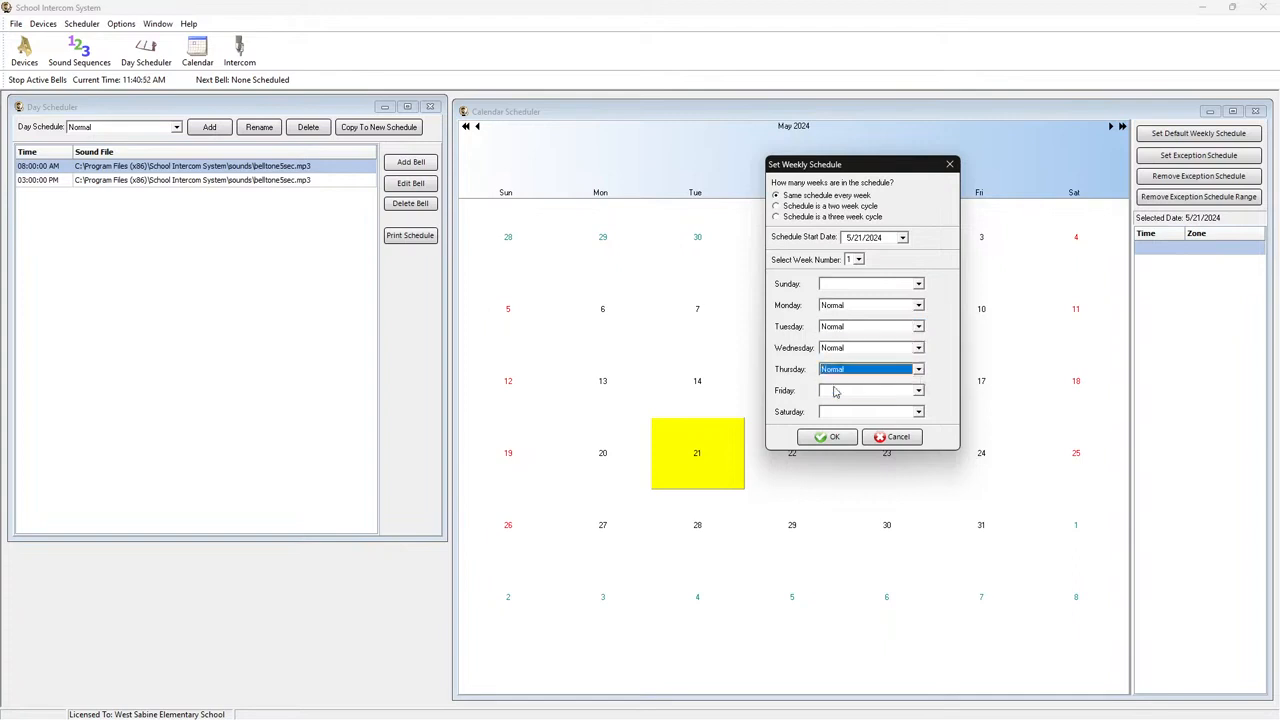
pyautogui.click(836, 391)
pyautogui.click(836, 411)
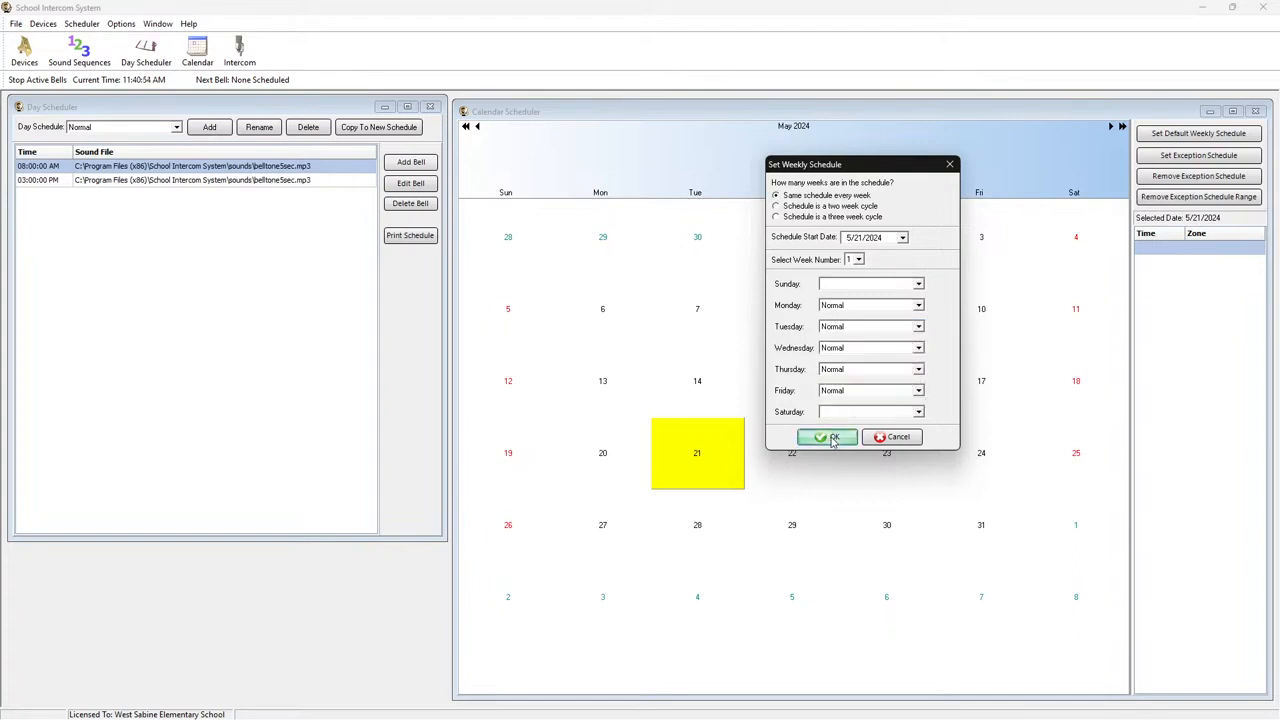
pyautogui.click(827, 437)
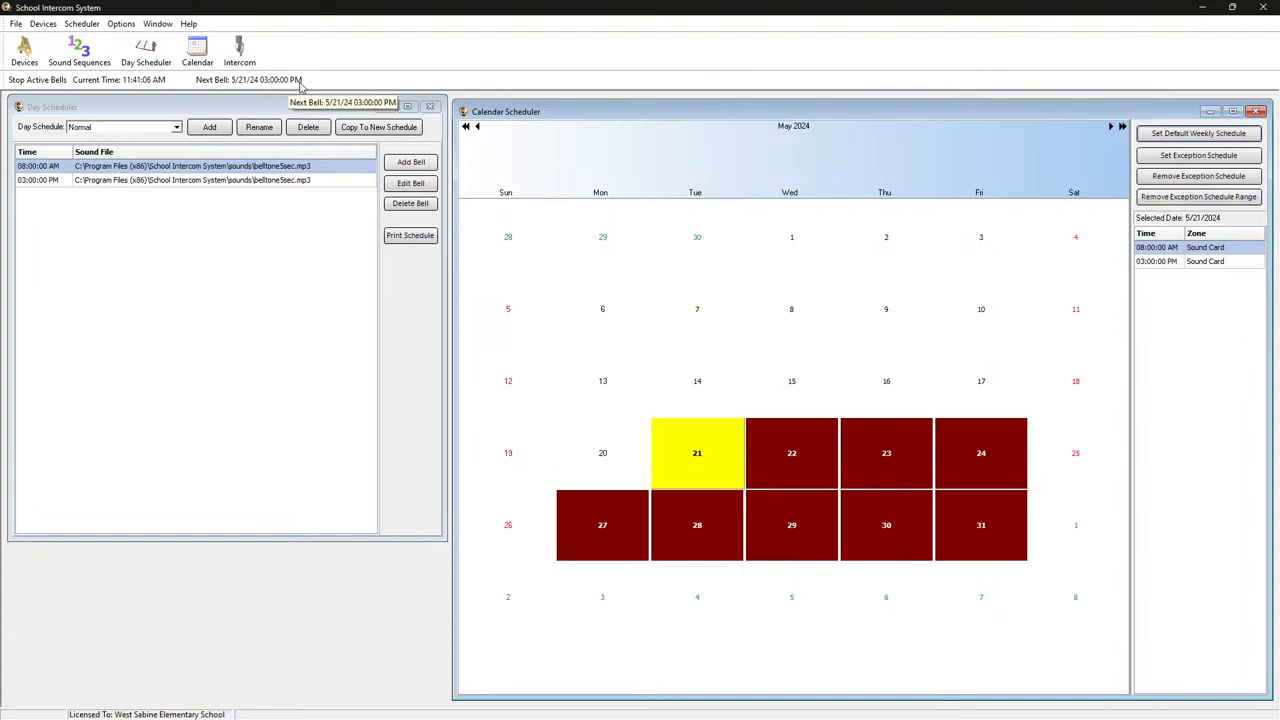
# Create a second day schedule named Test.
pyautogui.click(260, 245)
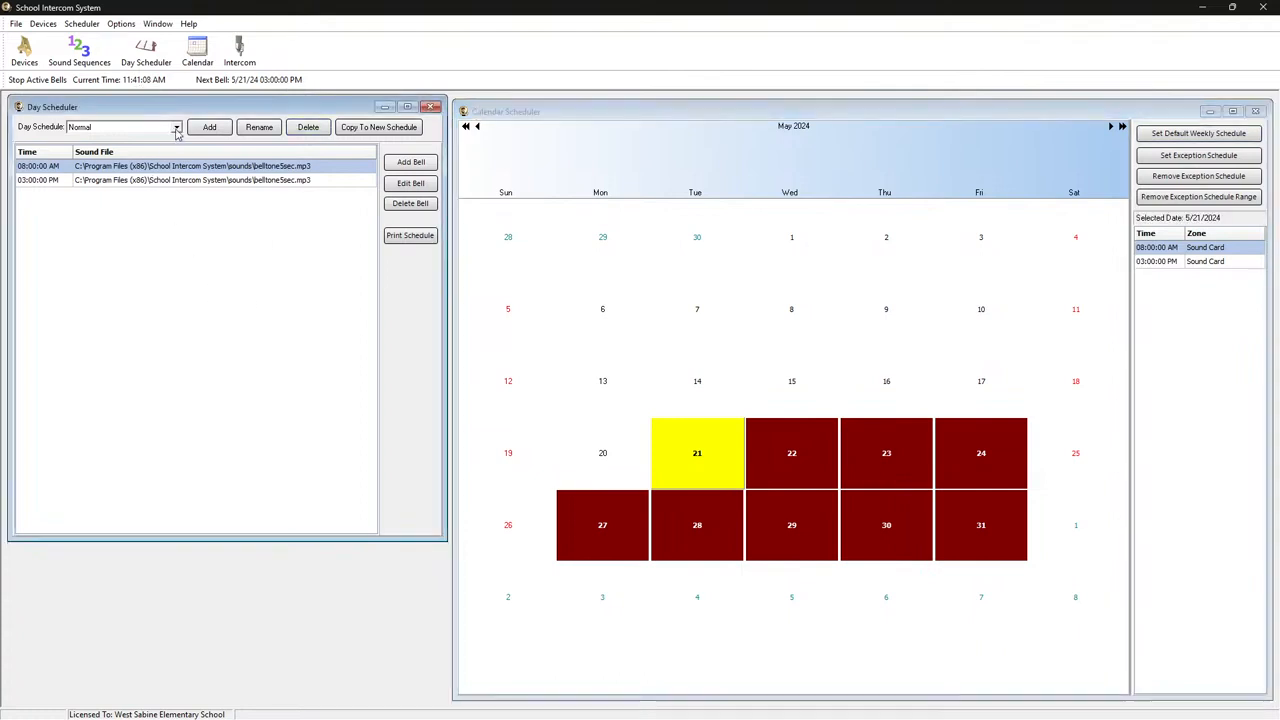
pyautogui.click(206, 131)
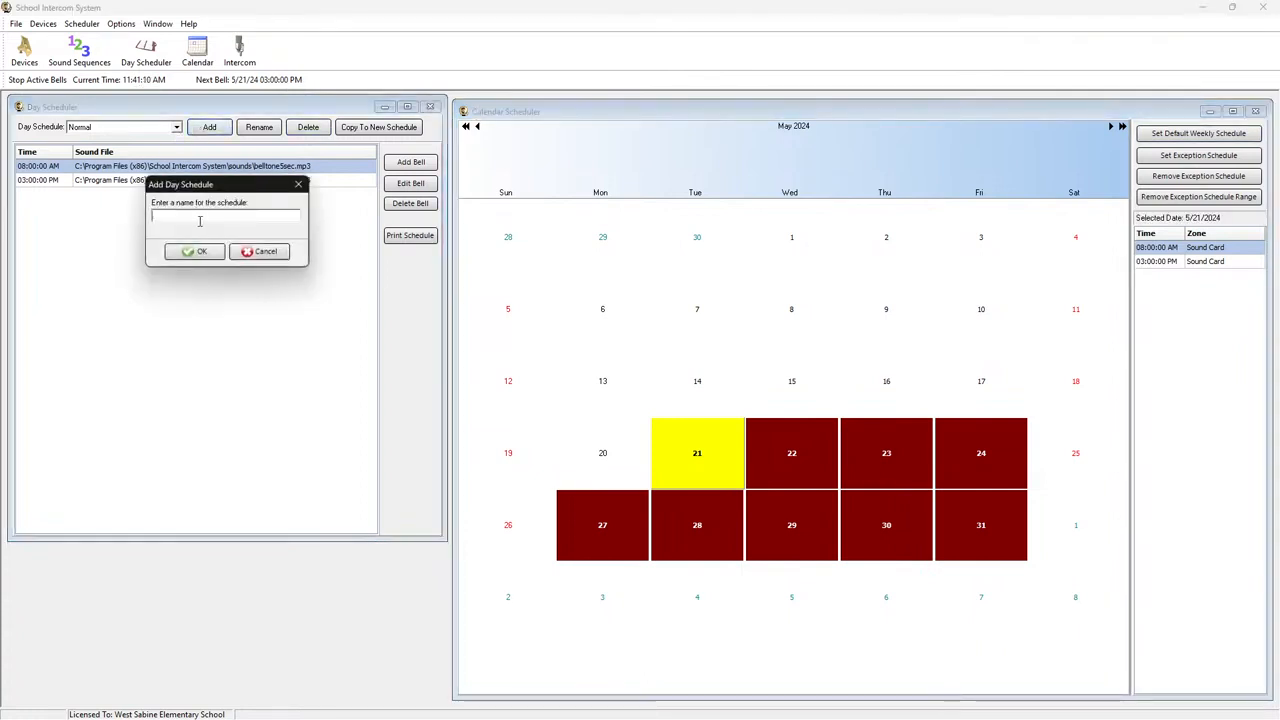
pyautogui.write('Test')
pyautogui.click(195, 251)
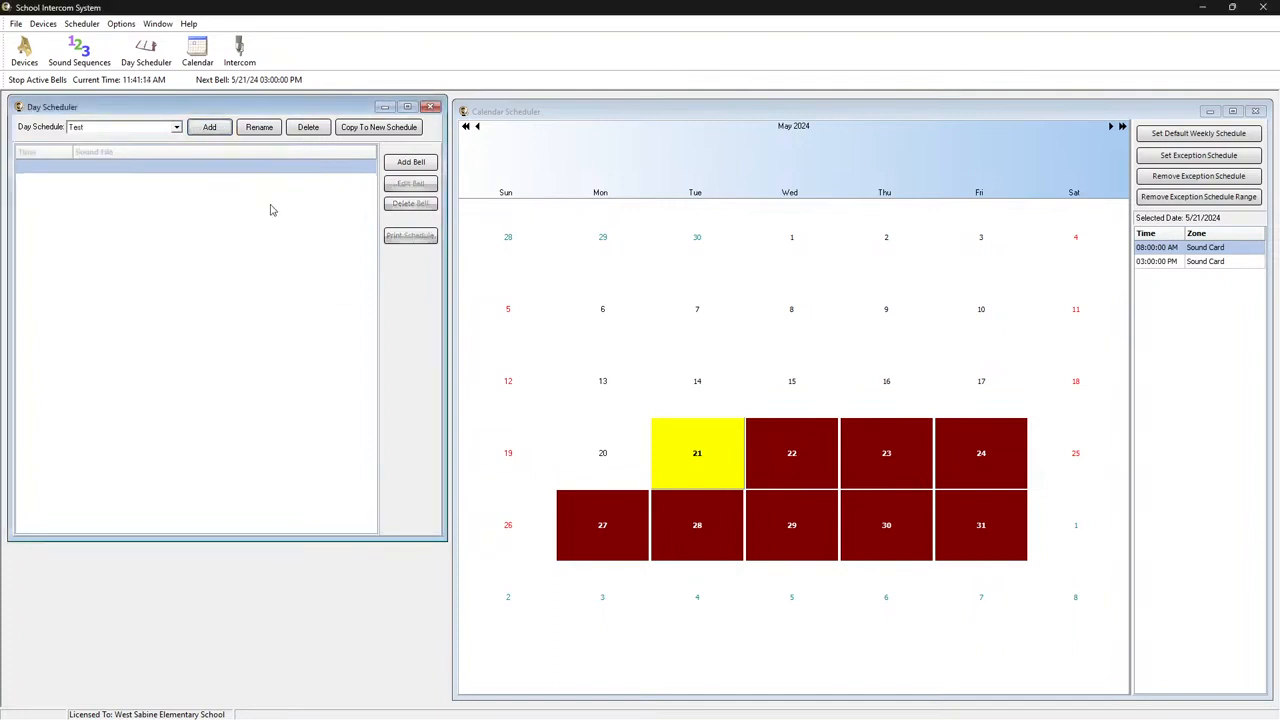
# Add a bell at 11:43:00 AM to the Test schedule, playing the sound file belltone3sec.mp3.
pyautogui.click(410, 162)
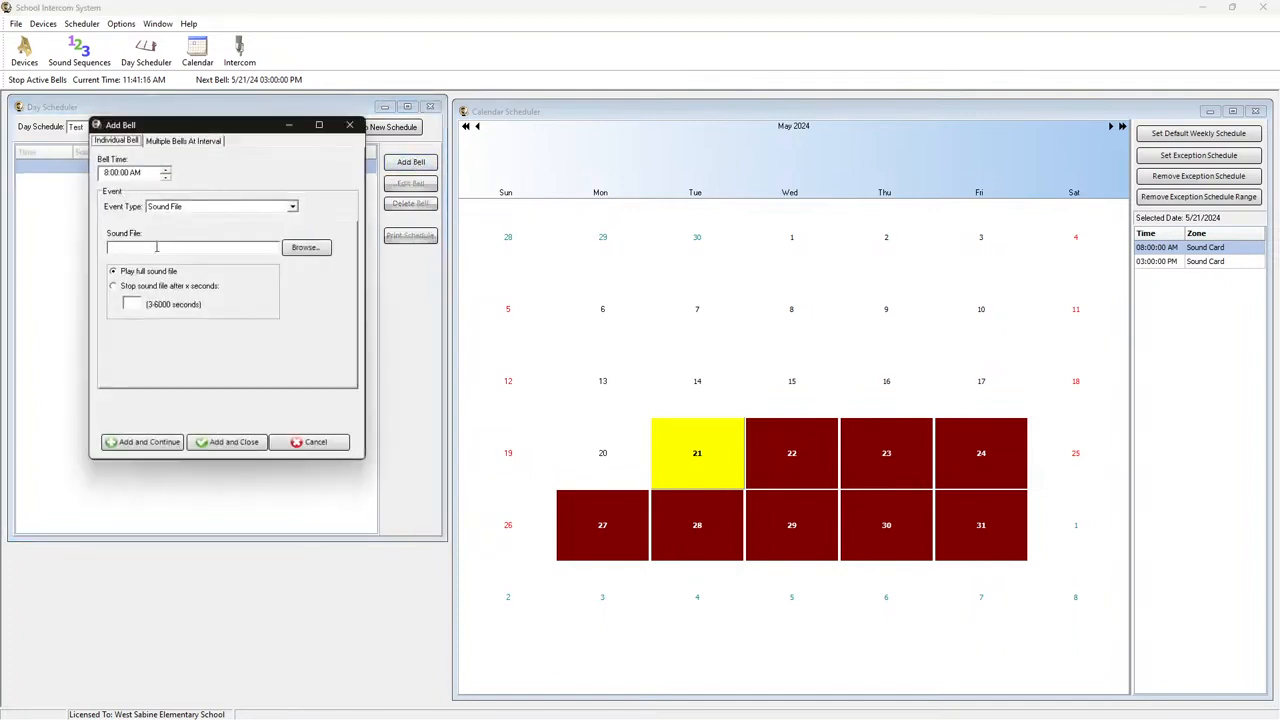
pyautogui.click(106, 173)
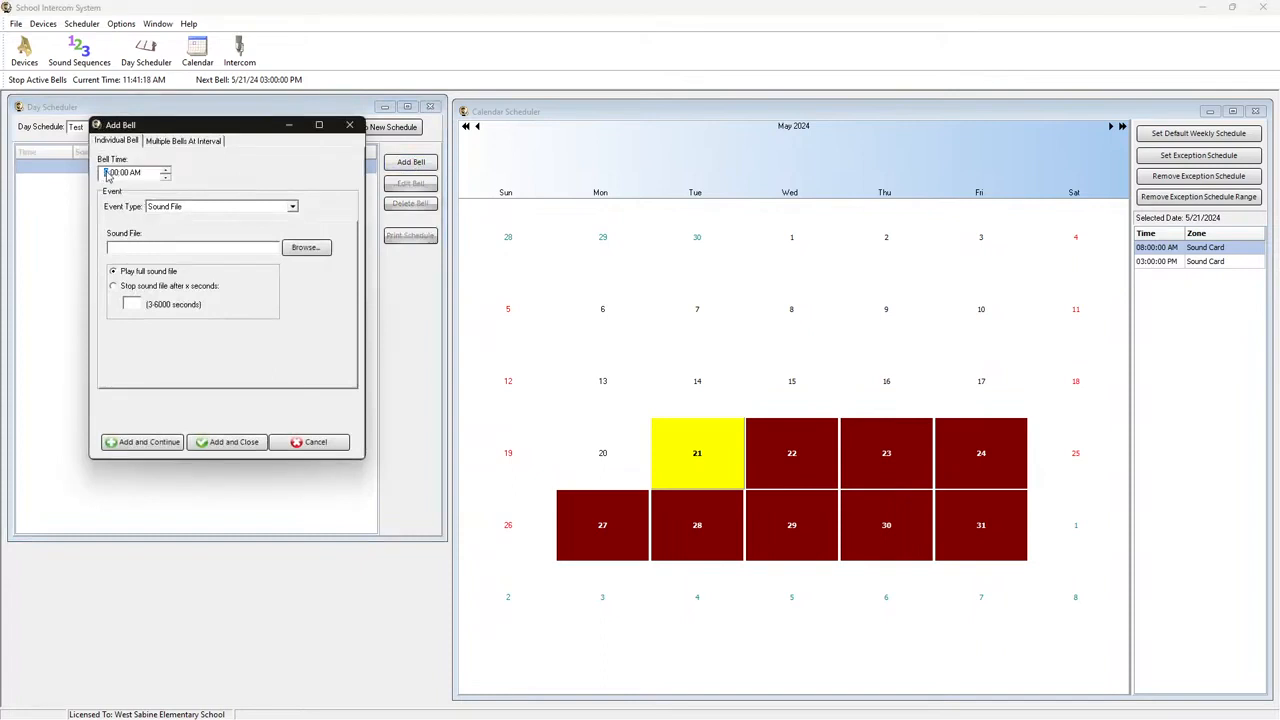
pyautogui.click(120, 178)
pyautogui.write('43')
pyautogui.click(306, 248)
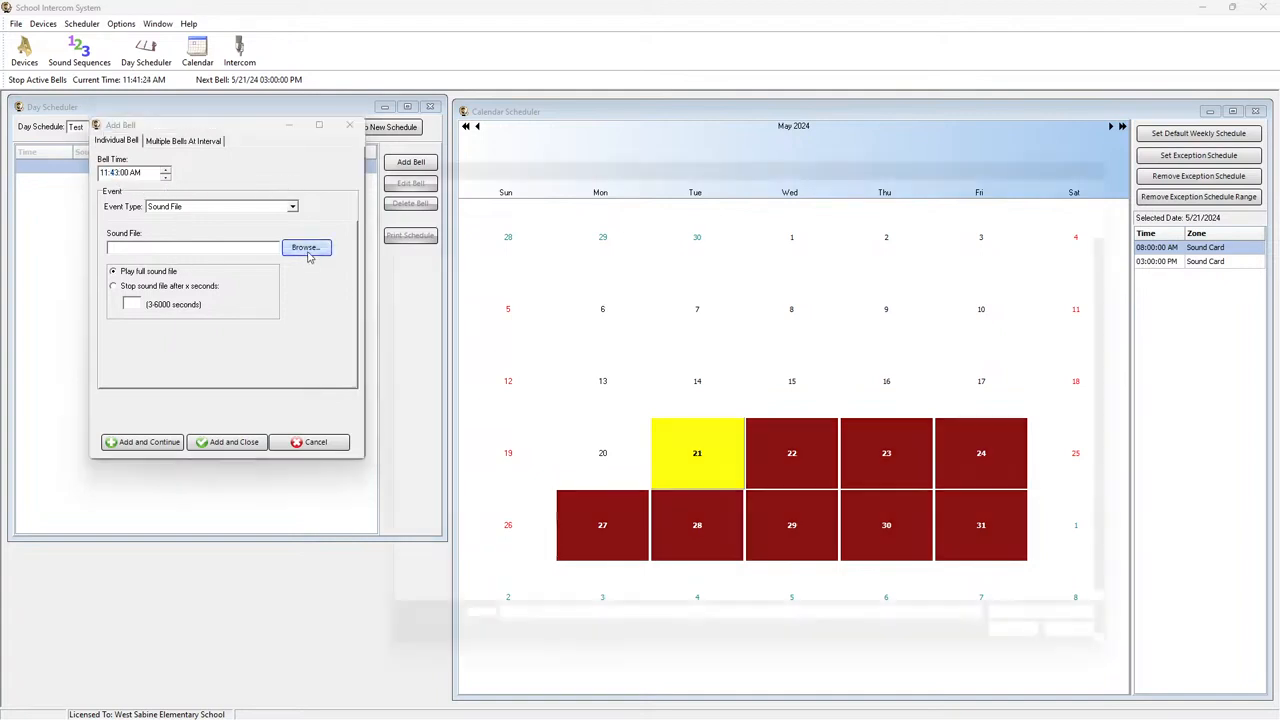
pyautogui.click(512, 353)
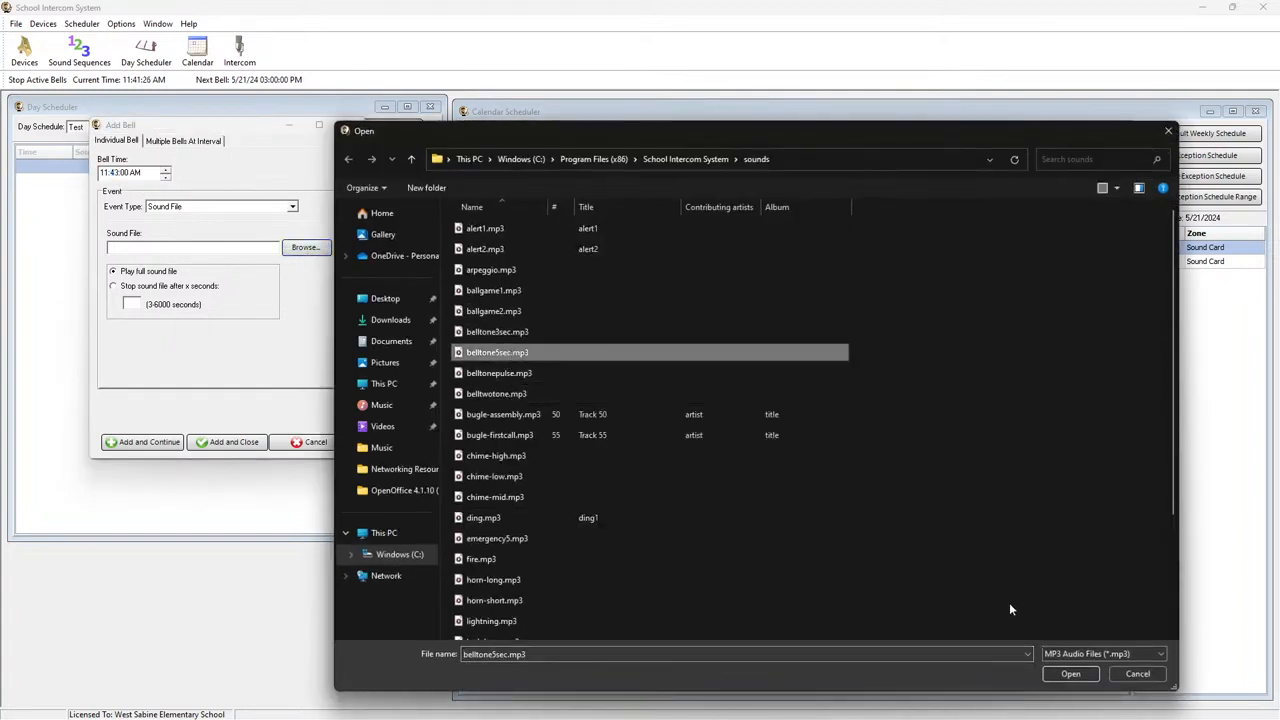
pyautogui.click(498, 331)
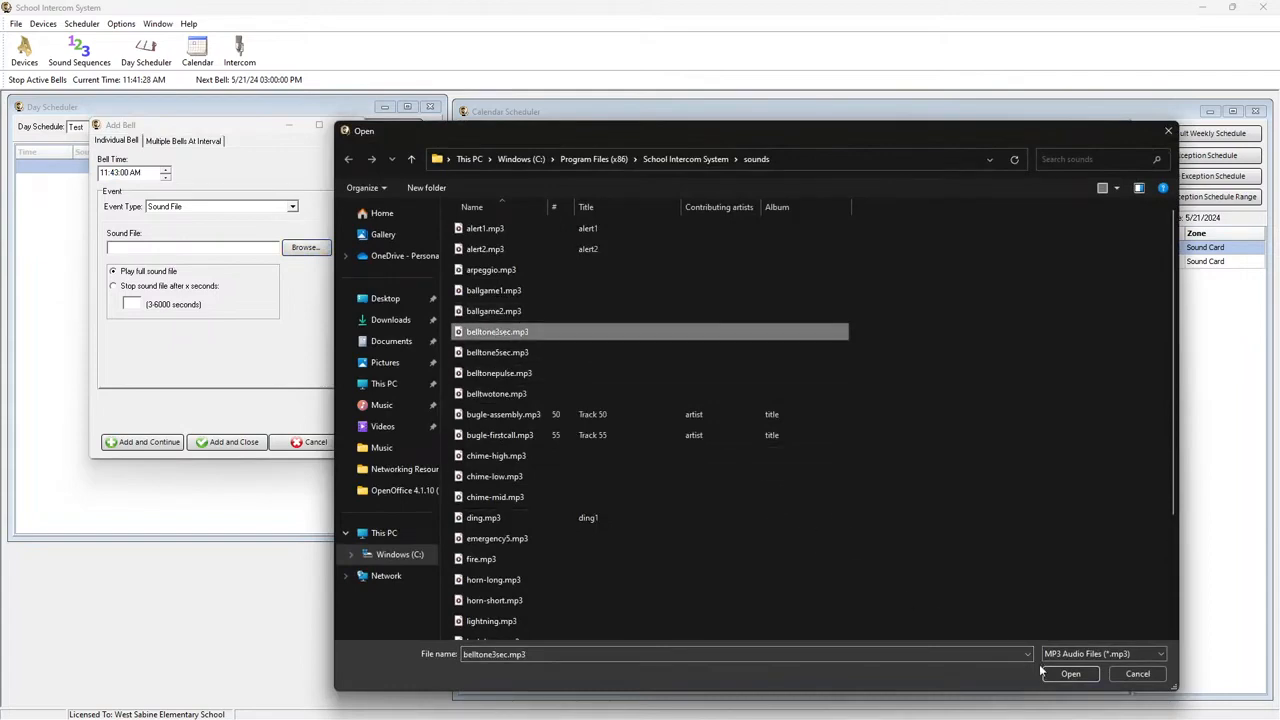
pyautogui.click(1070, 673)
pyautogui.click(224, 441)
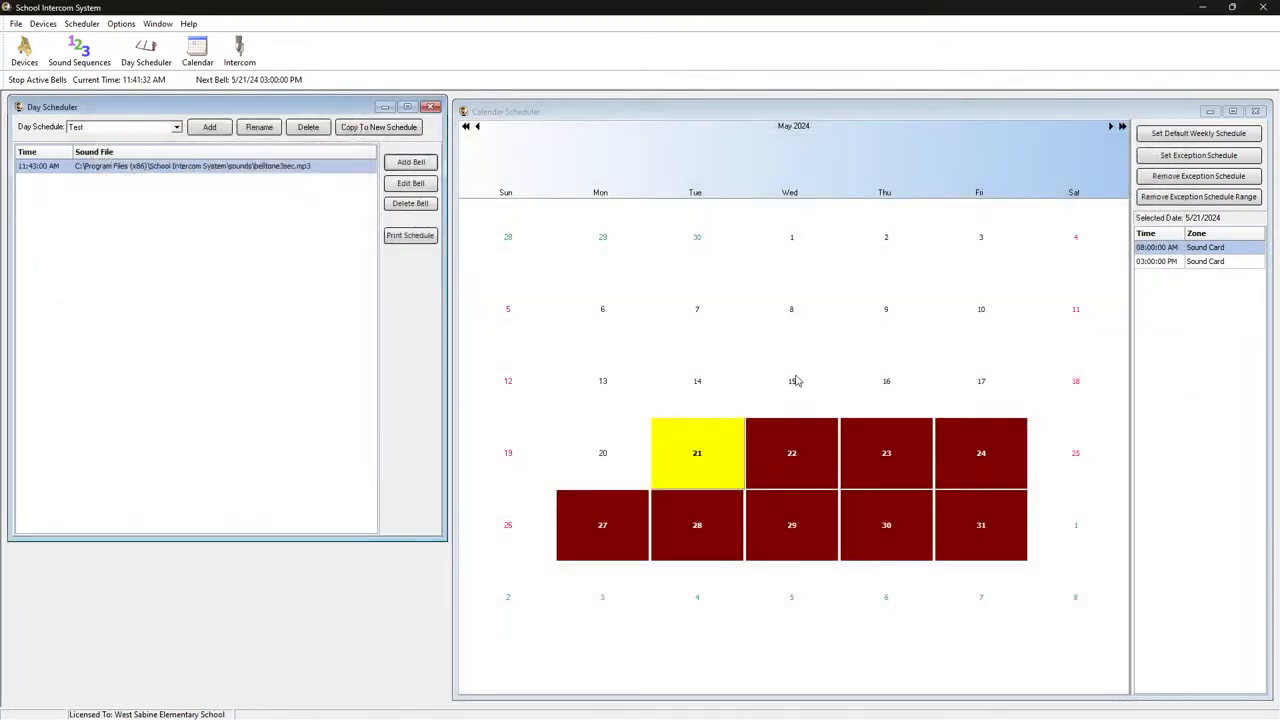
# Set an exception for May 21, 2024 that uses the Test bell schedule, and check that date's bells.
pyautogui.click(688, 461)
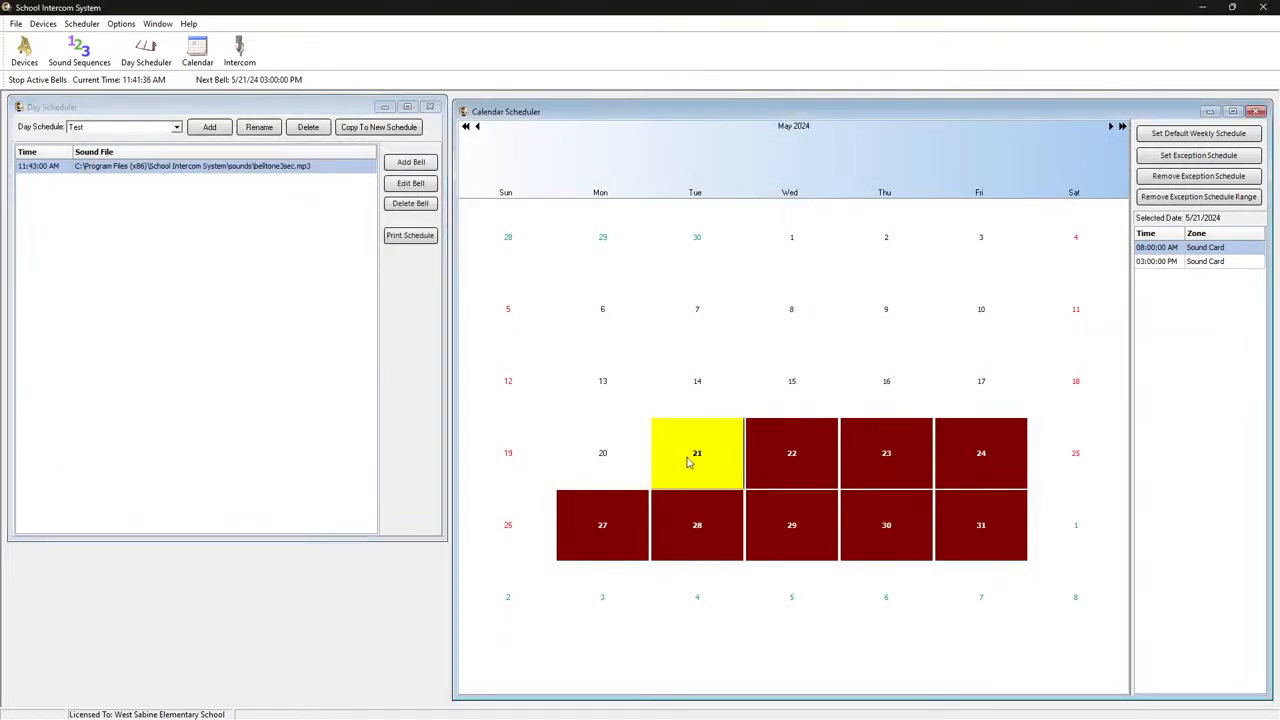
pyautogui.rightClick(688, 458)
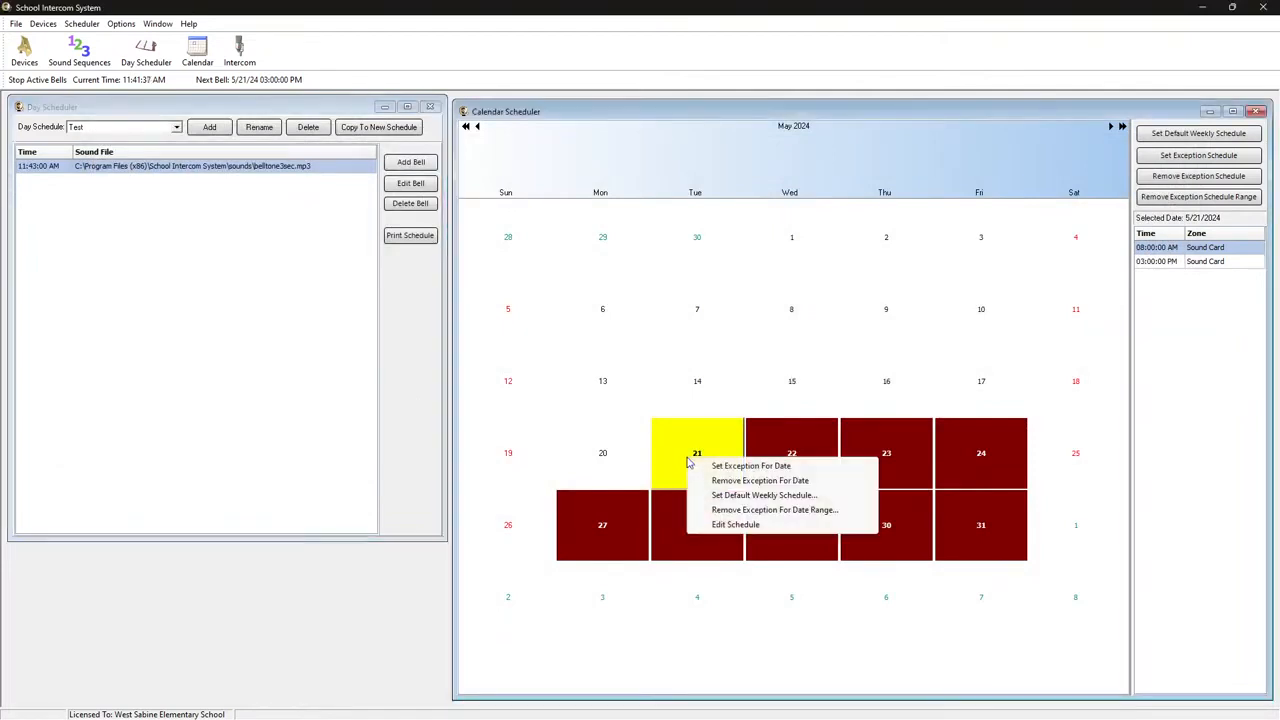
pyautogui.click(740, 466)
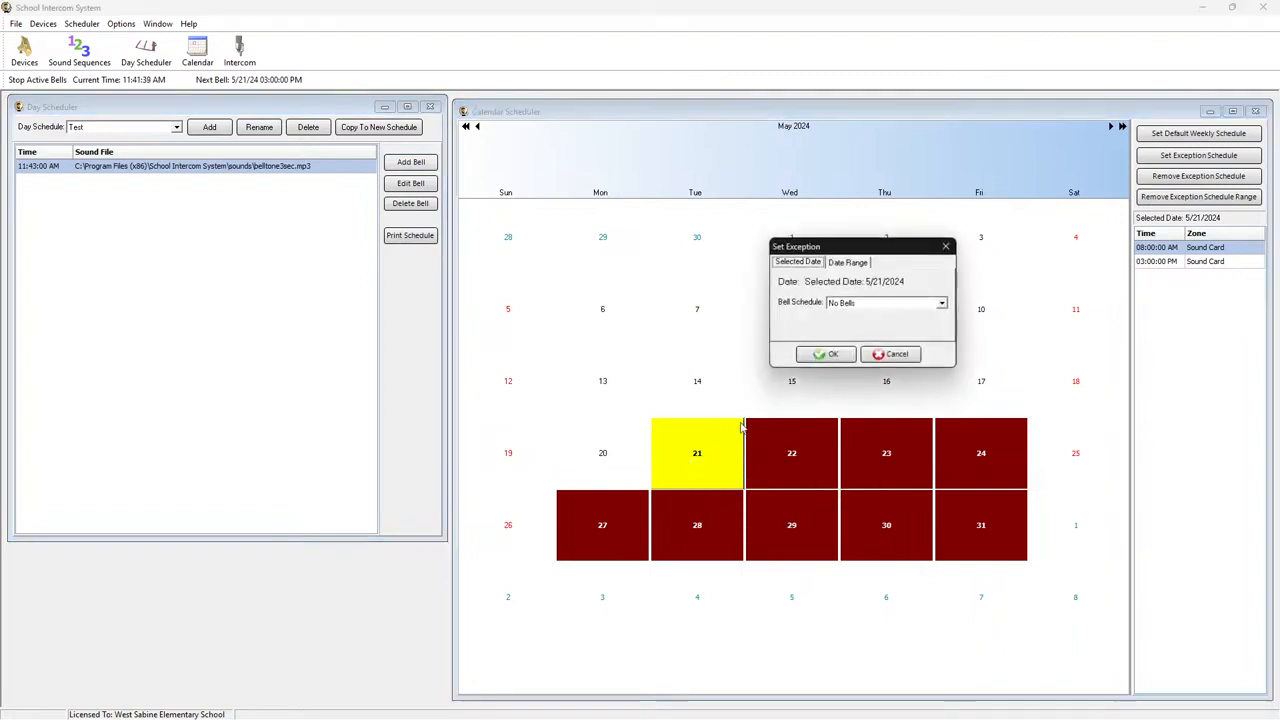
pyautogui.click(853, 303)
pyautogui.click(838, 326)
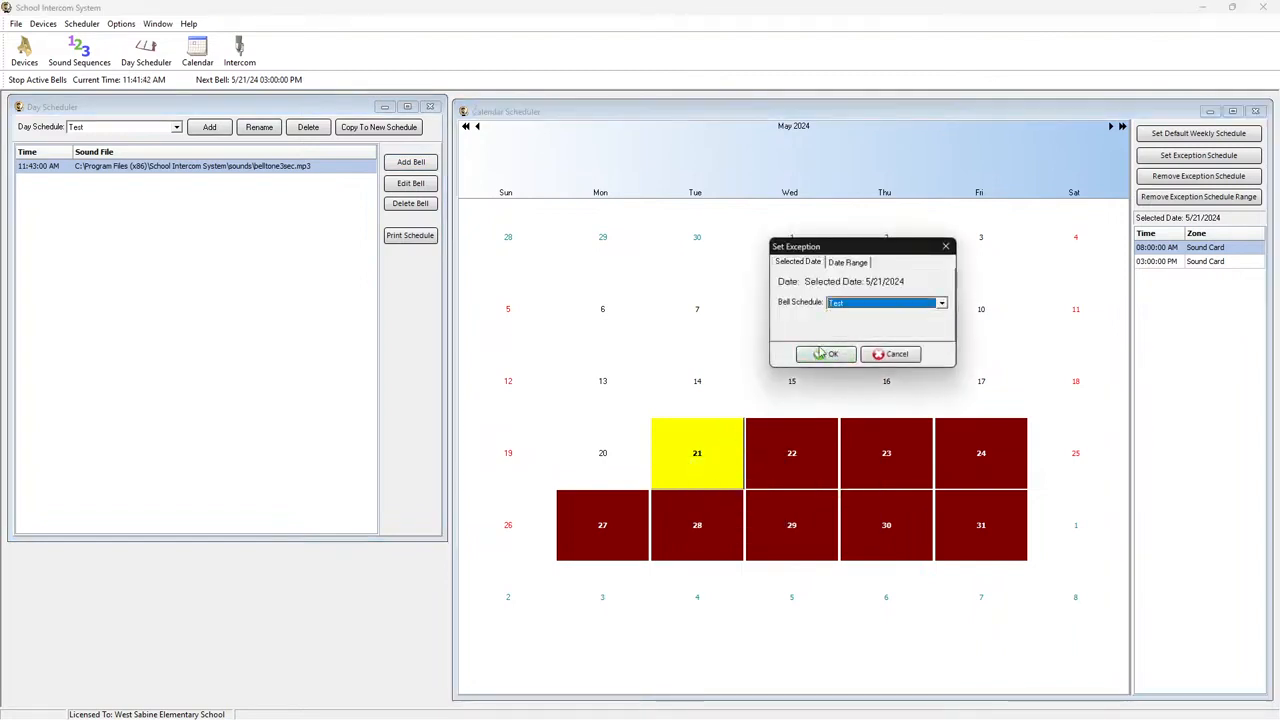
pyautogui.click(824, 355)
pyautogui.click(708, 387)
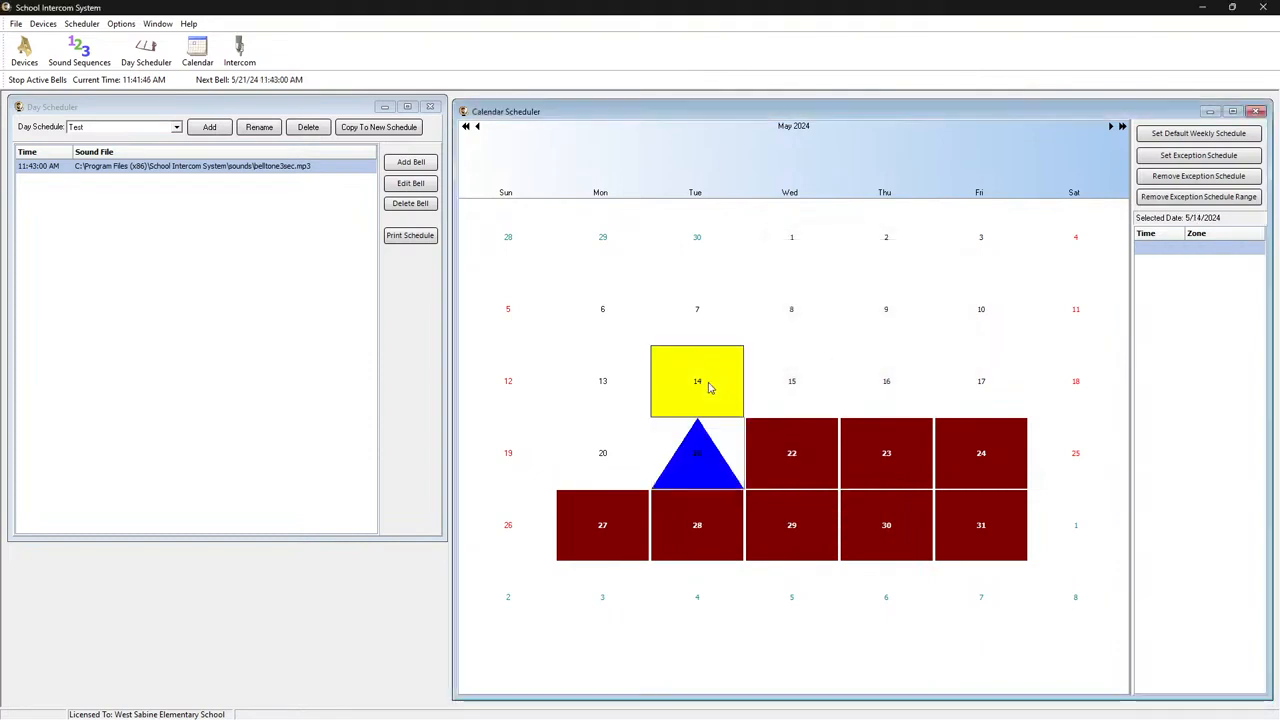
pyautogui.click(691, 470)
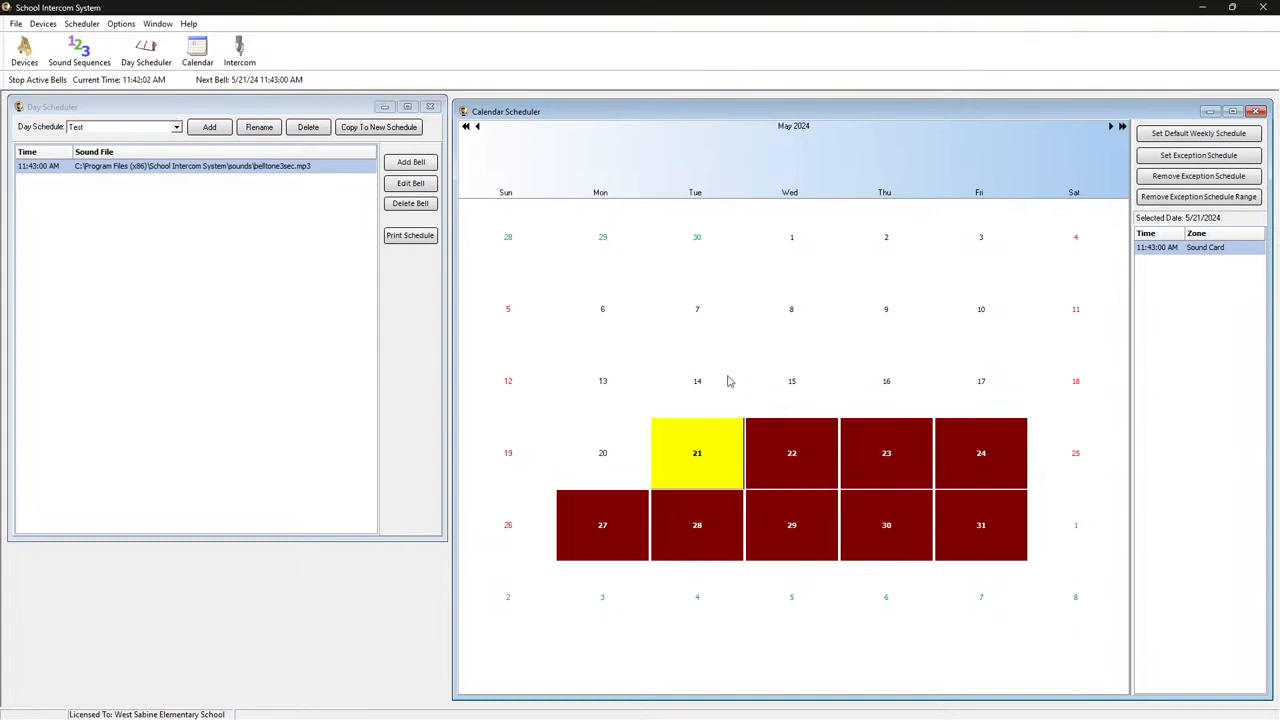
# Create a day schedule named Early Release.
pyautogui.click(209, 127)
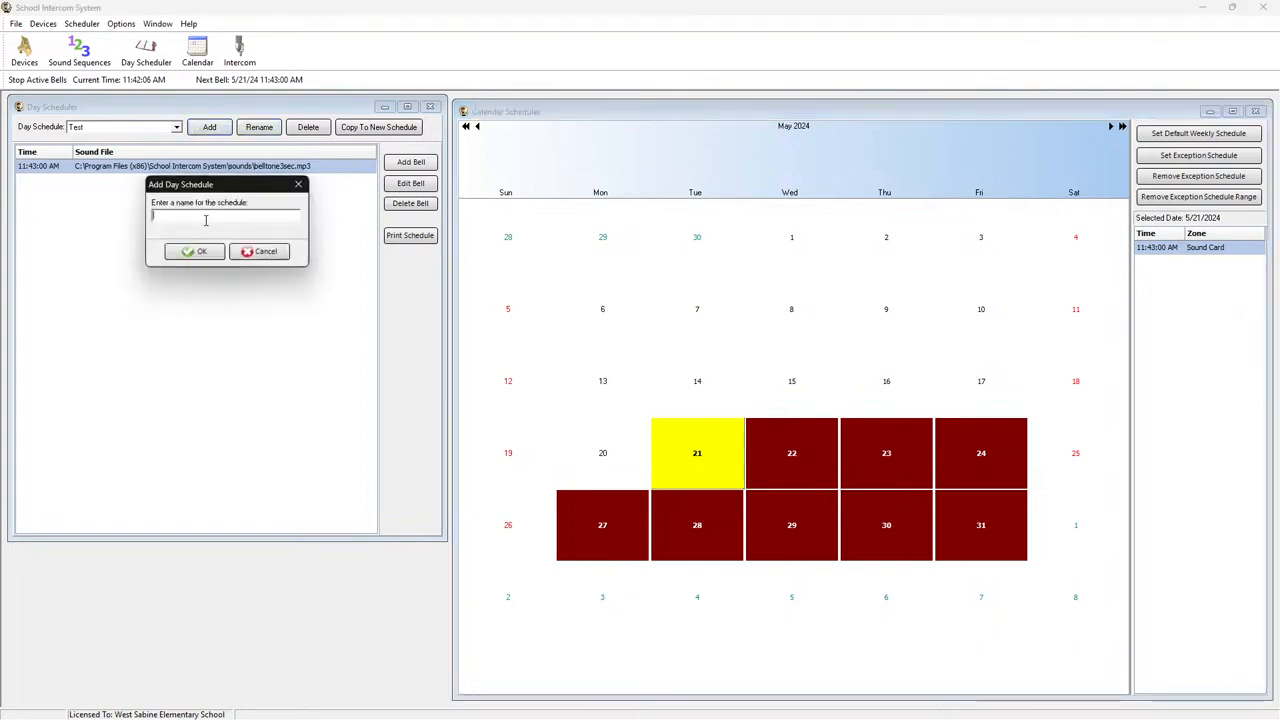
pyautogui.write('Early Release')
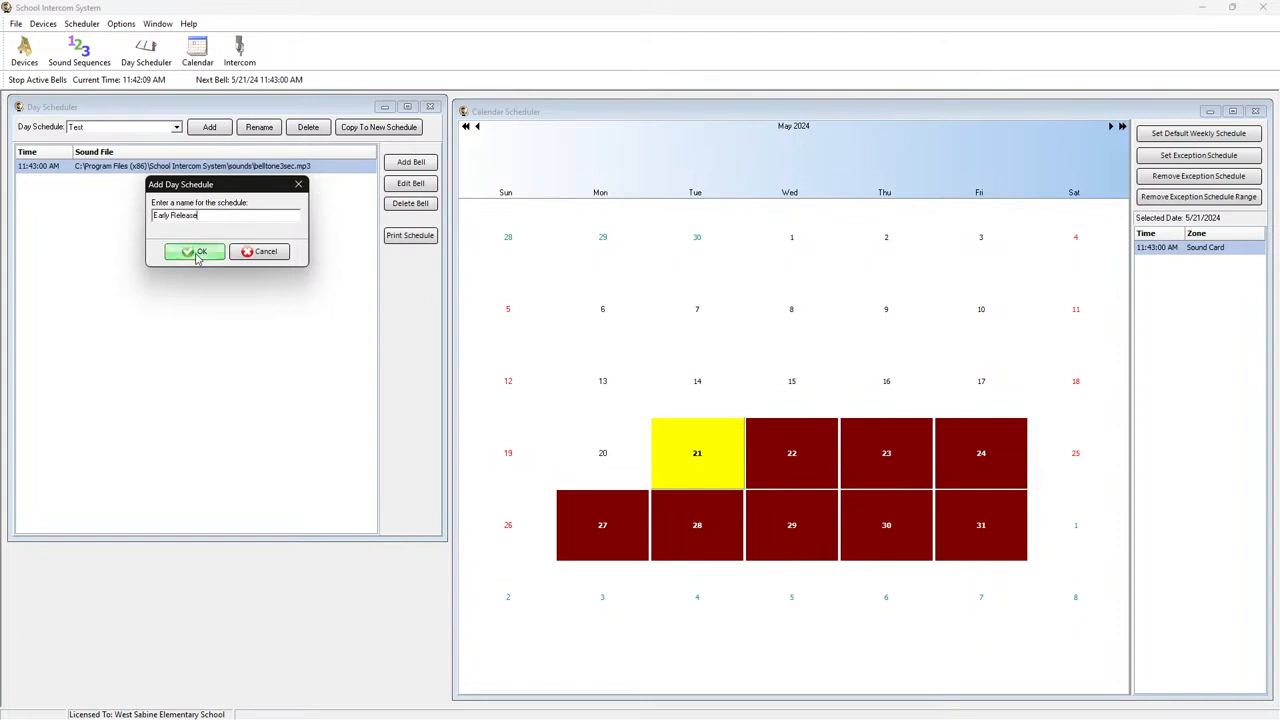
pyautogui.click(195, 251)
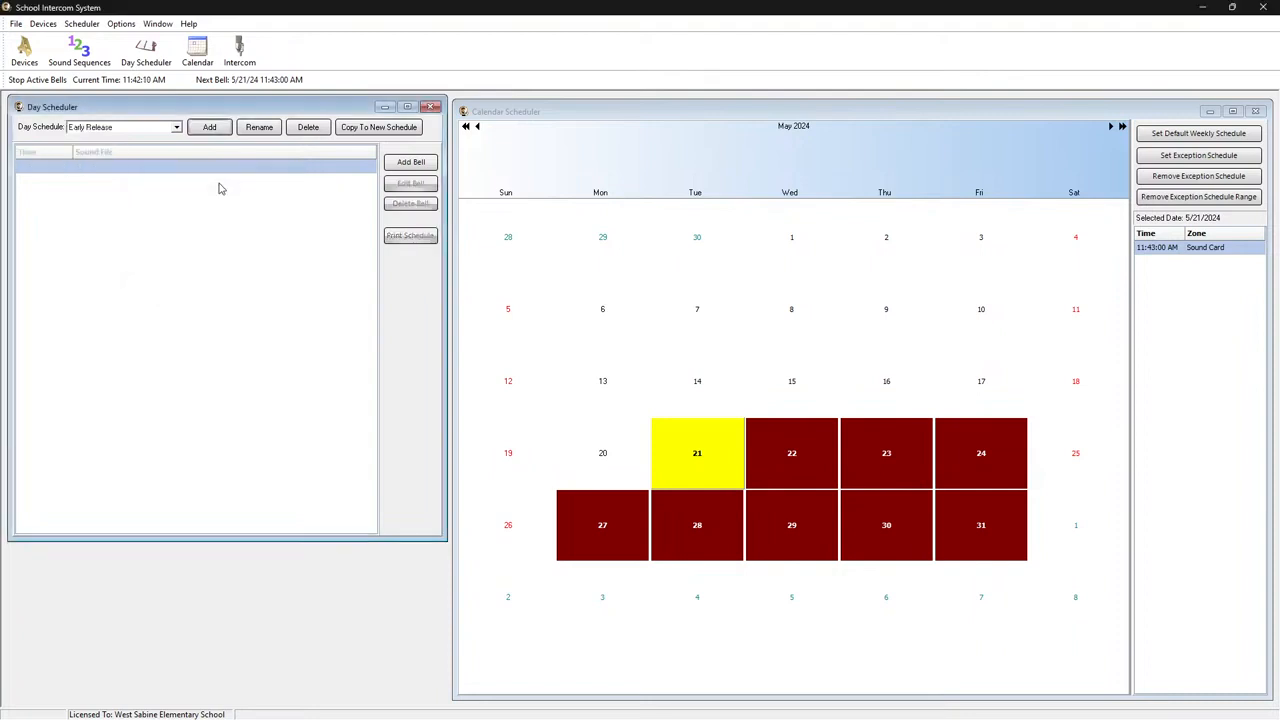
# Add bells at 8:00:00 AM and 11:00:00 AM to the Early Release schedule, both playing belltone3sec.mp3 in full.
pyautogui.click(410, 162)
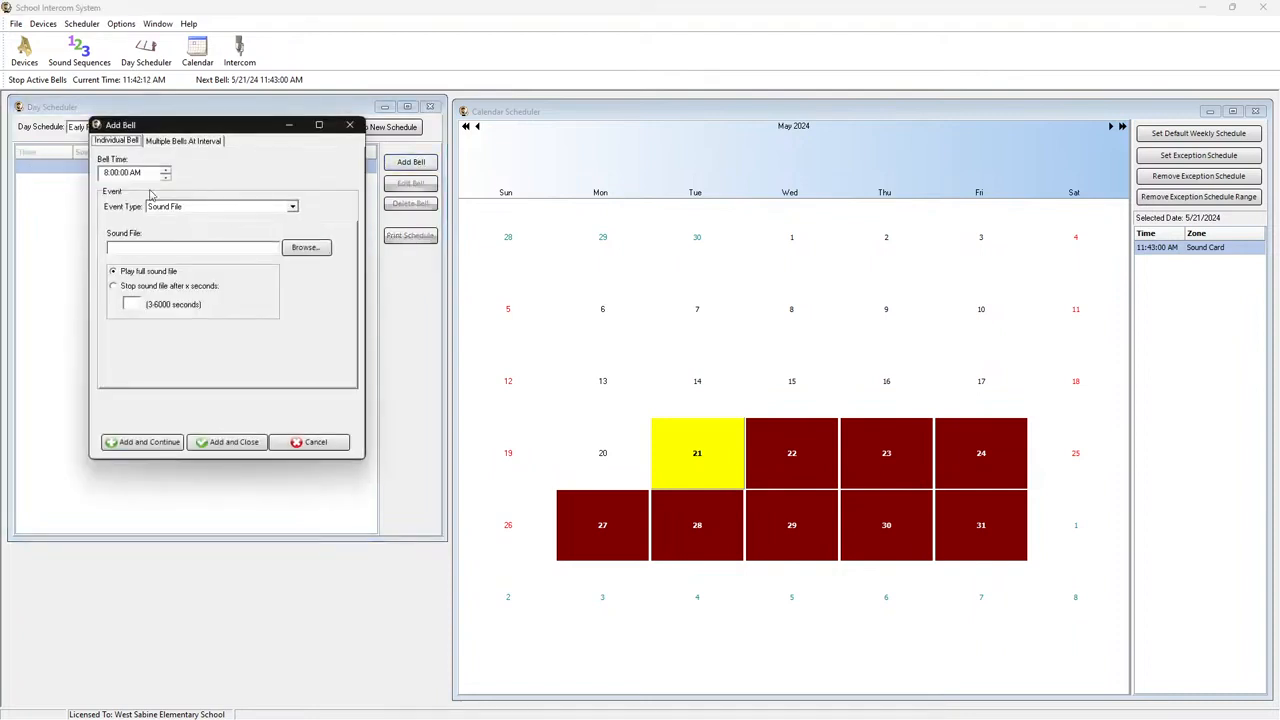
pyautogui.click(305, 247)
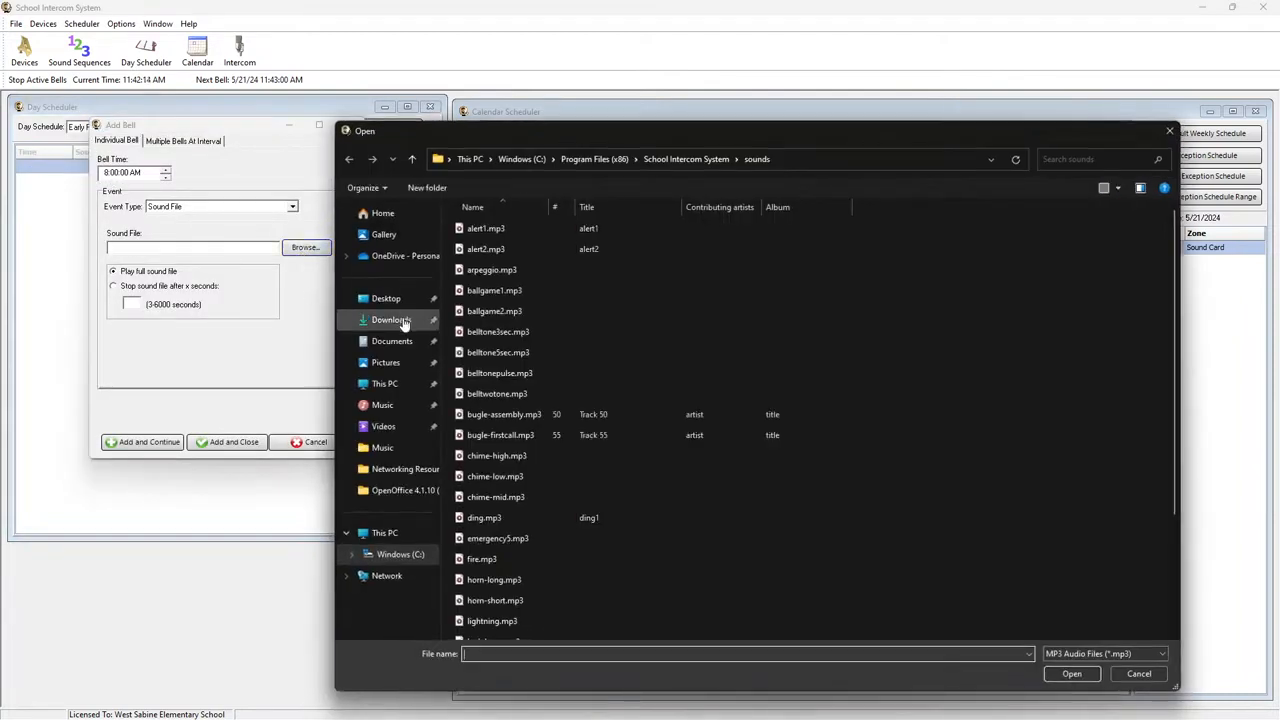
pyautogui.click(484, 333)
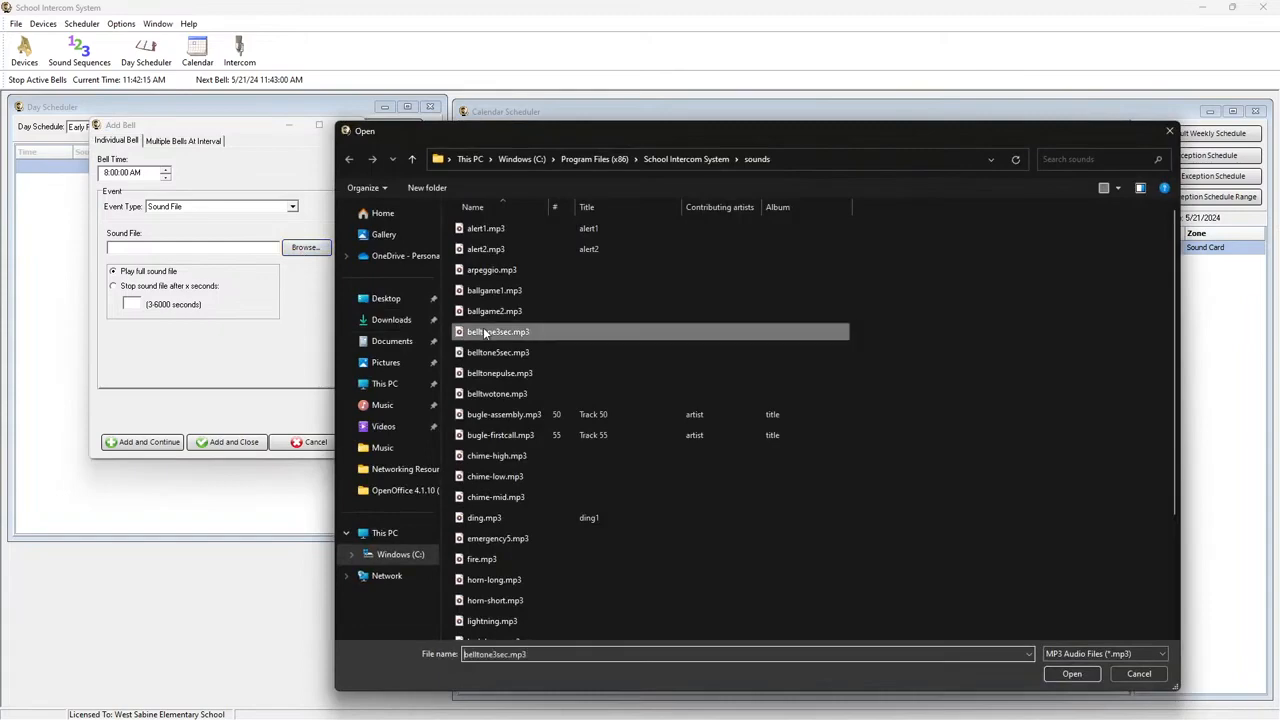
pyautogui.click(1071, 673)
pyautogui.click(141, 442)
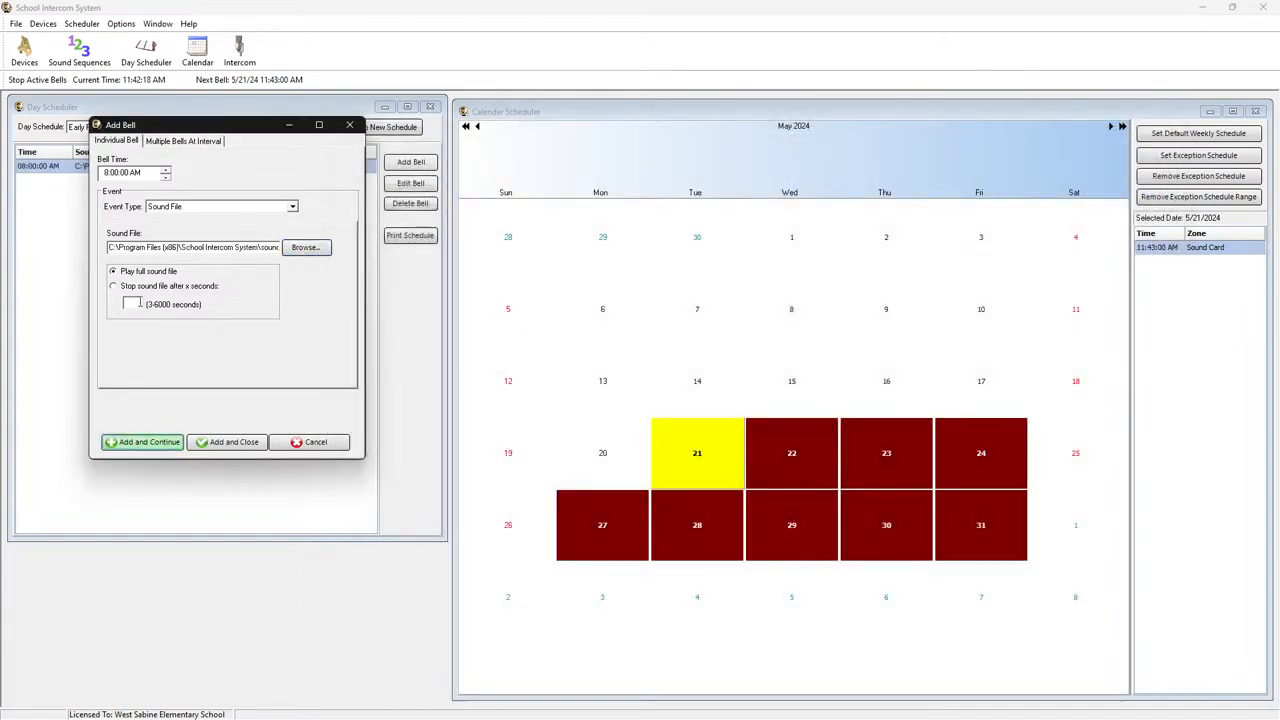
pyautogui.click(110, 174)
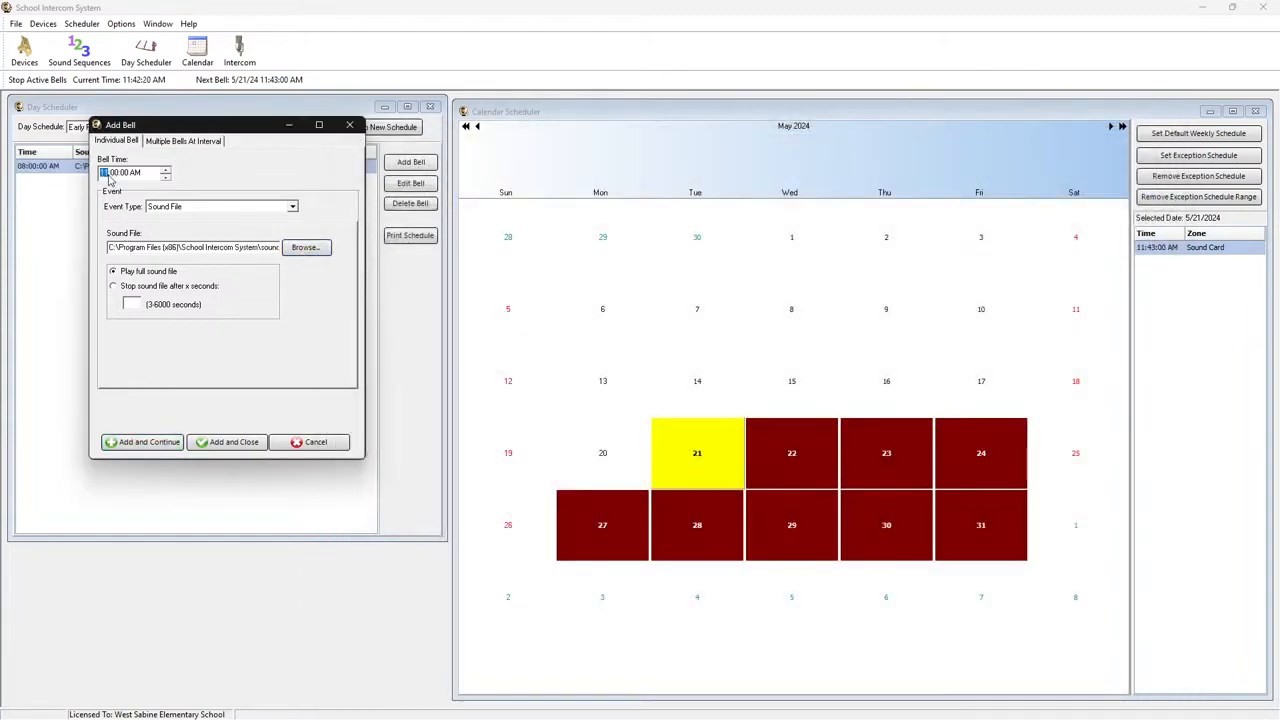
pyautogui.click(209, 440)
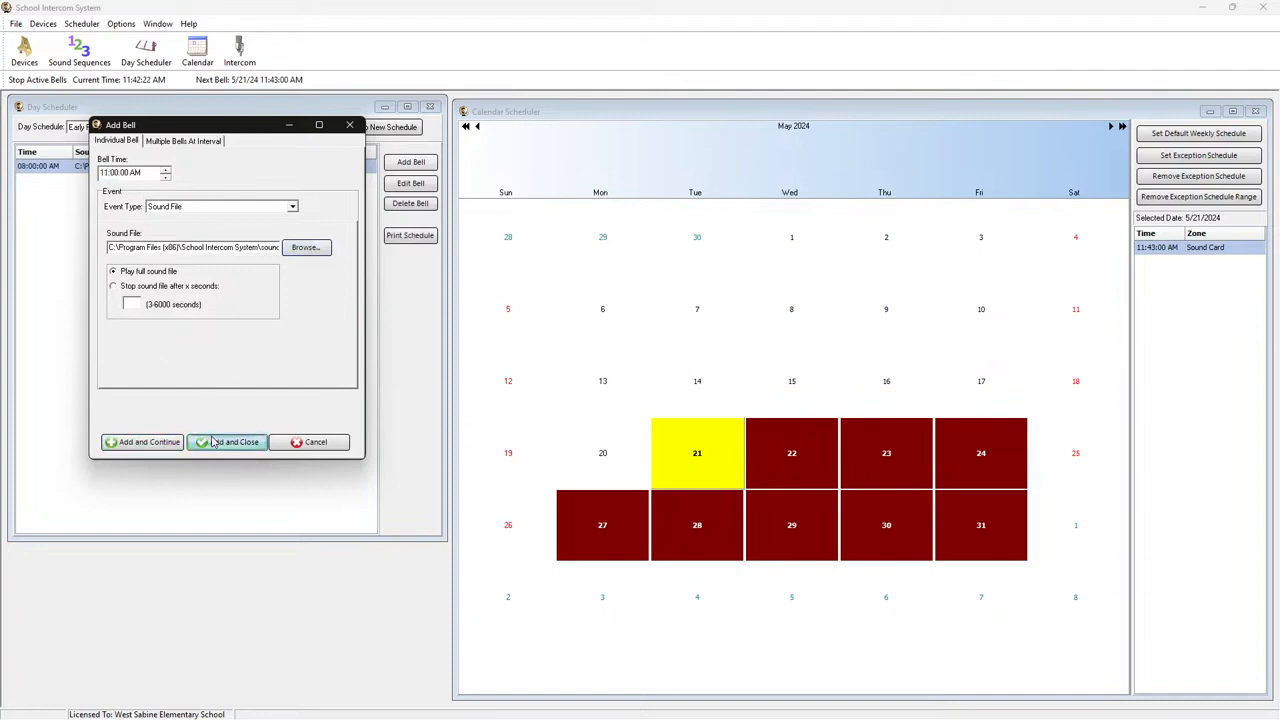
# Set Friday to Early Release in the default weekly schedule, and check the bells on May 15 and May 20, 2024.
pyautogui.click(965, 145)
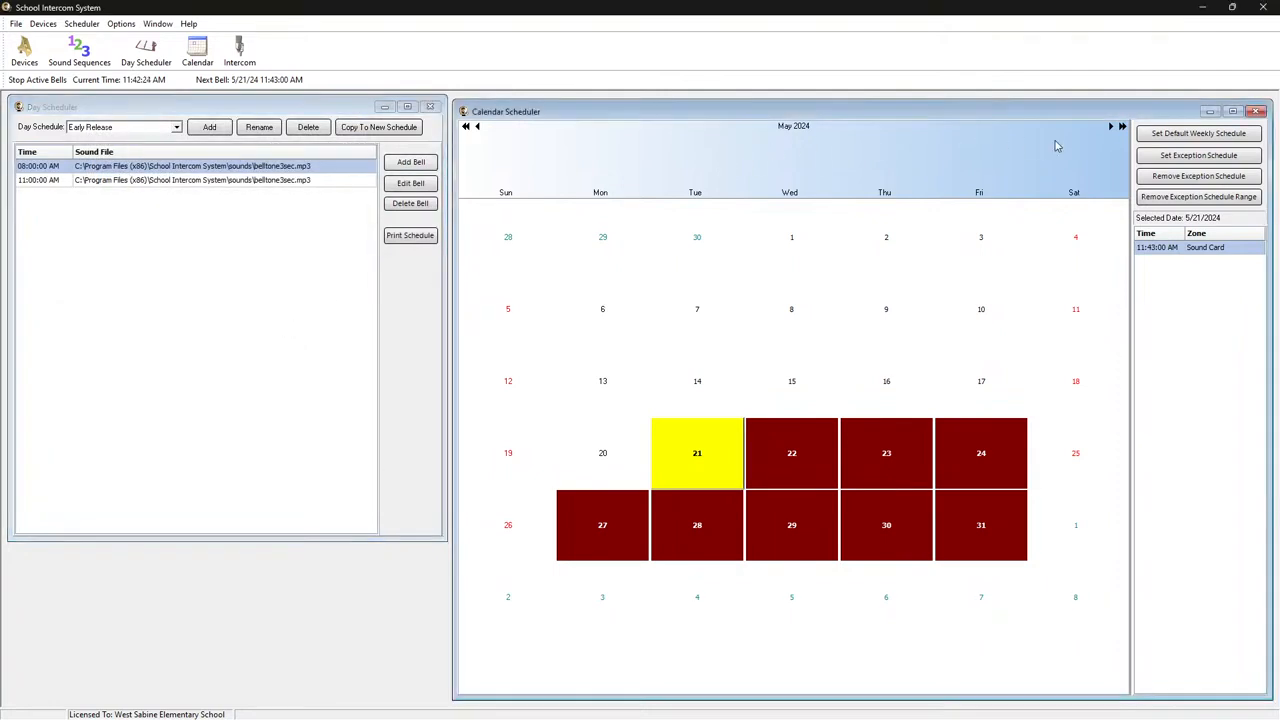
pyautogui.click(1147, 138)
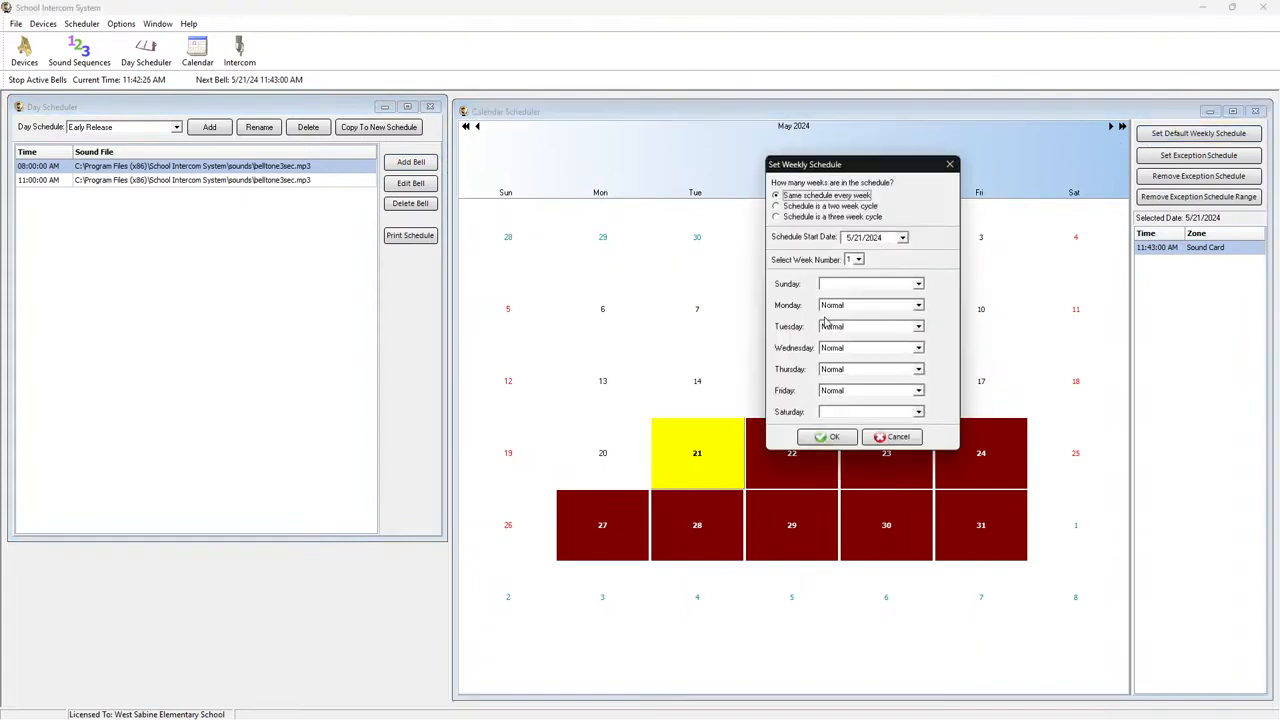
pyautogui.click(918, 390)
pyautogui.click(862, 417)
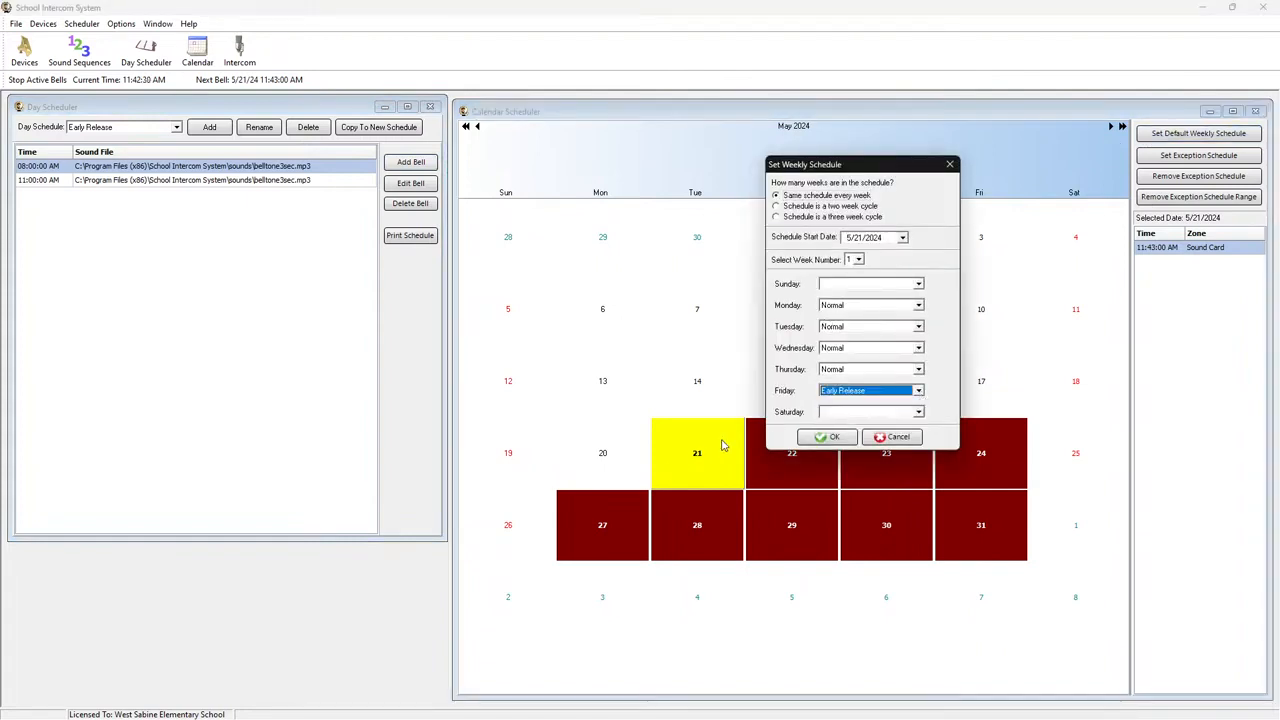
pyautogui.click(827, 437)
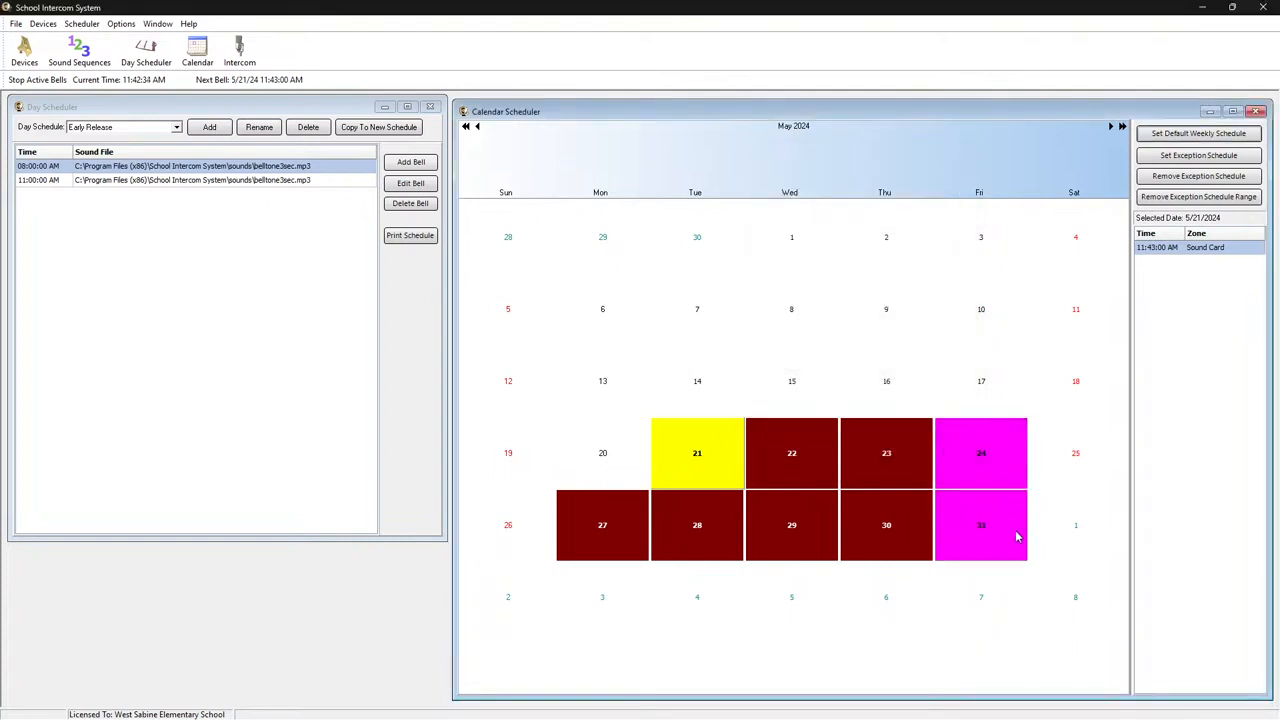
pyautogui.click(788, 390)
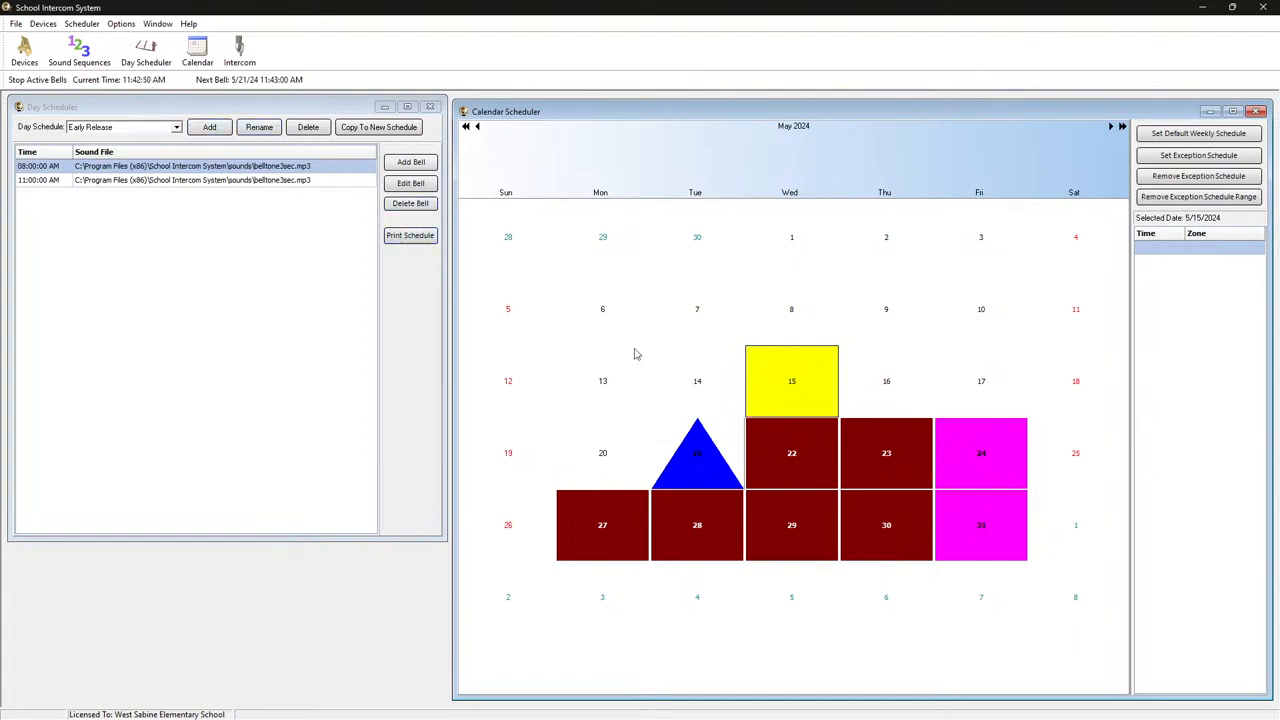
pyautogui.click(612, 461)
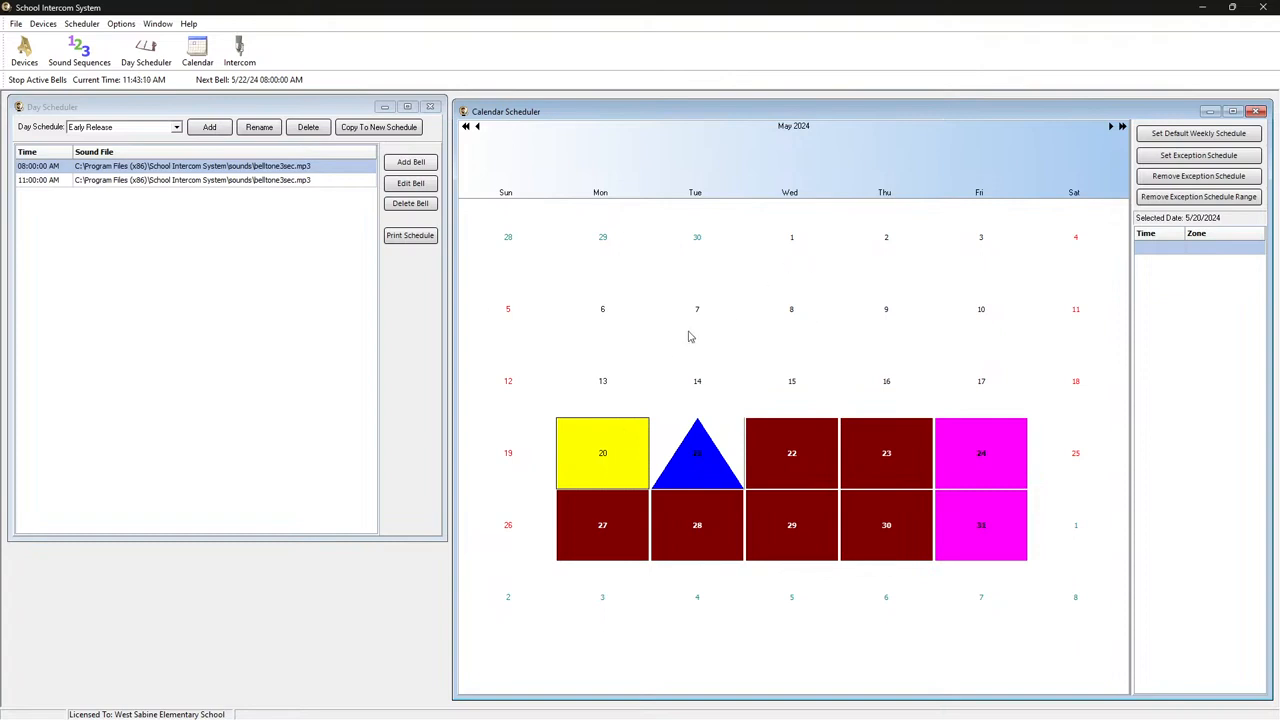
# Set a No Bells exception for the date range 6/1/2024 through 8/1/2024.
pyautogui.click(1112, 129)
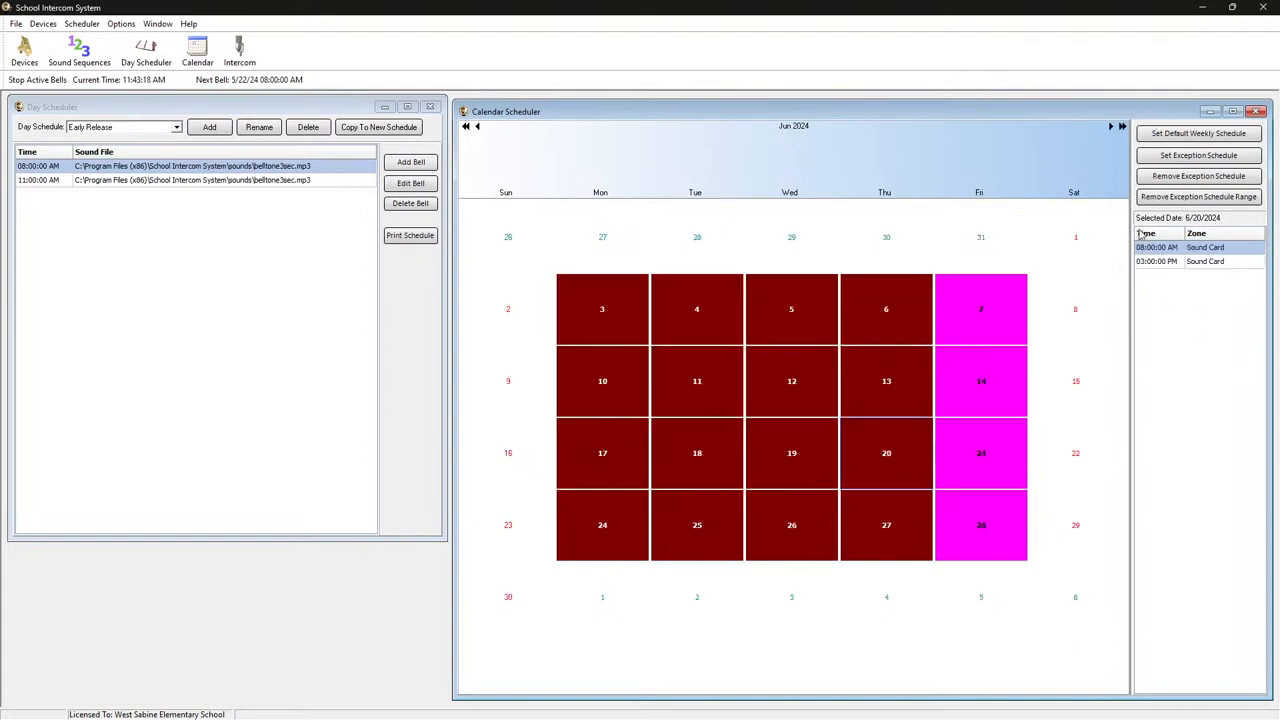
pyautogui.click(1147, 163)
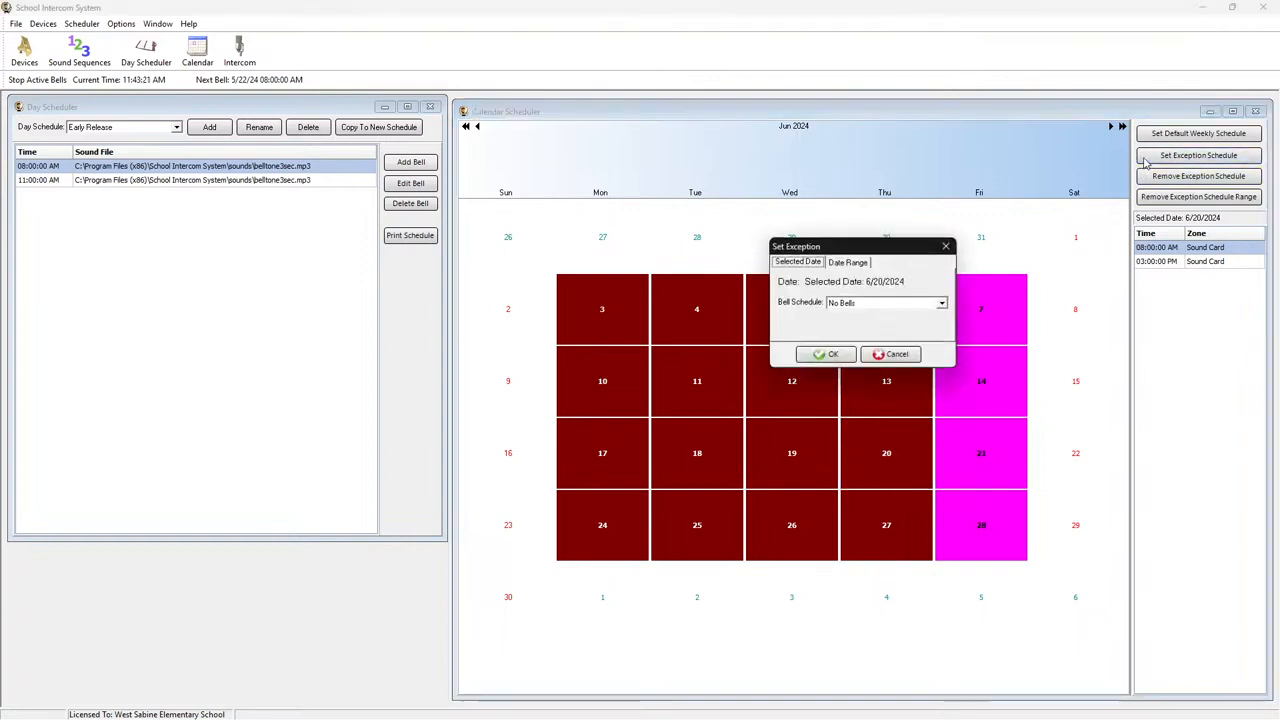
pyautogui.click(838, 263)
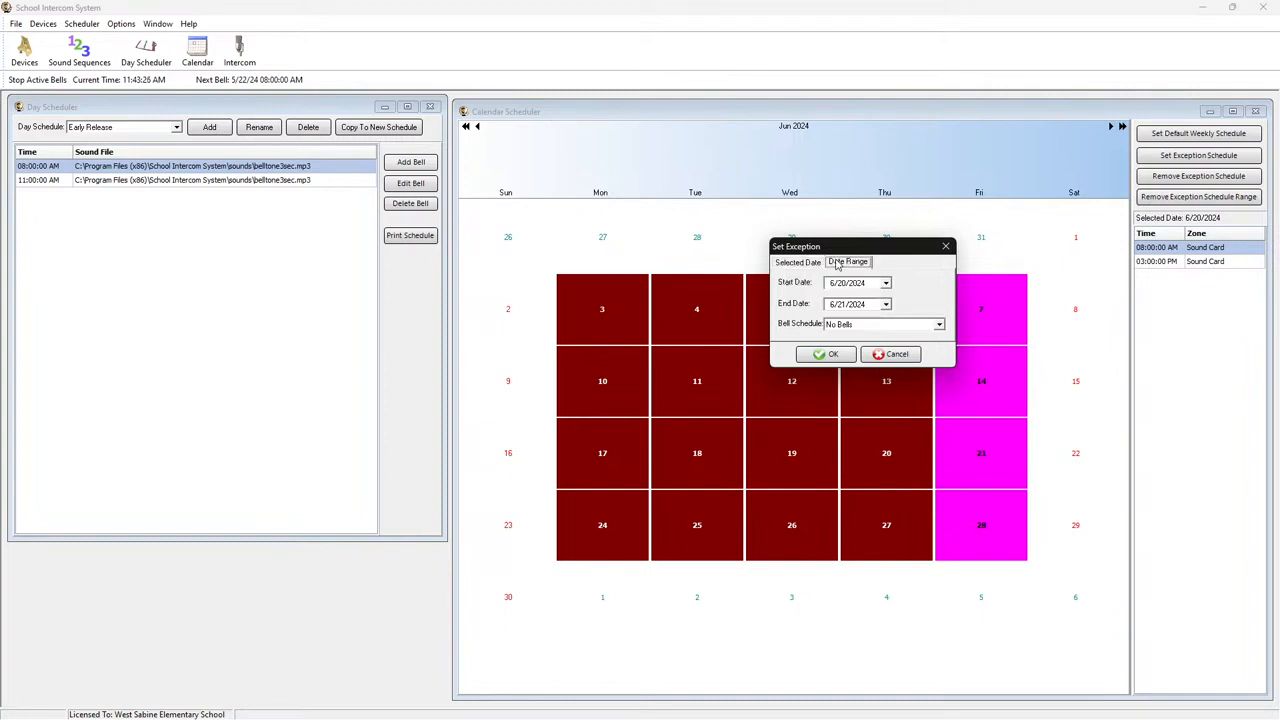
pyautogui.click(885, 283)
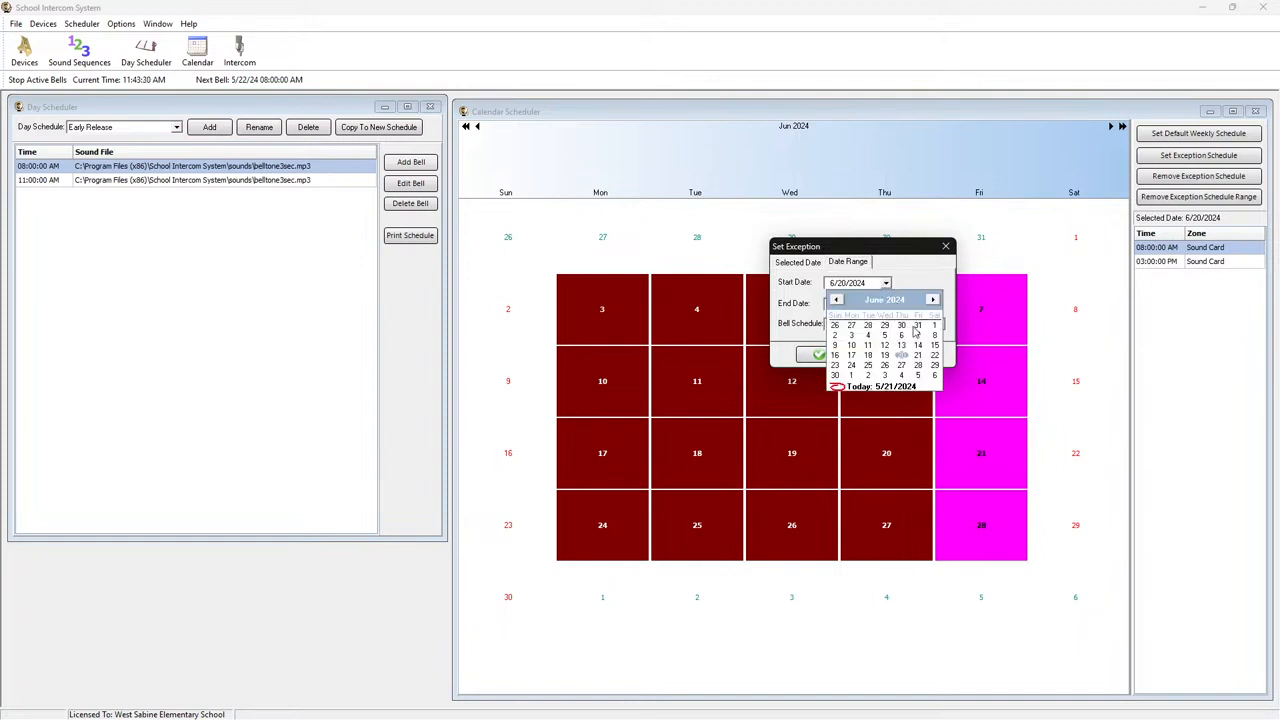
pyautogui.click(934, 325)
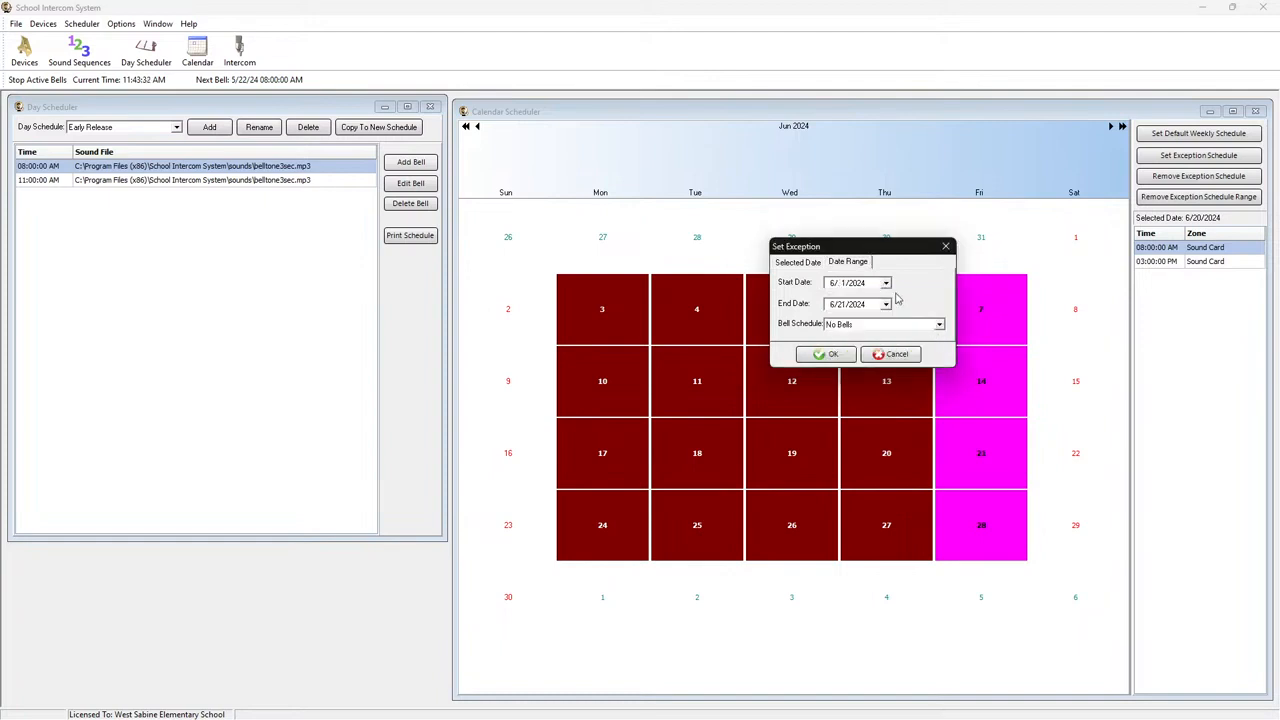
pyautogui.click(885, 304)
pyautogui.click(932, 323)
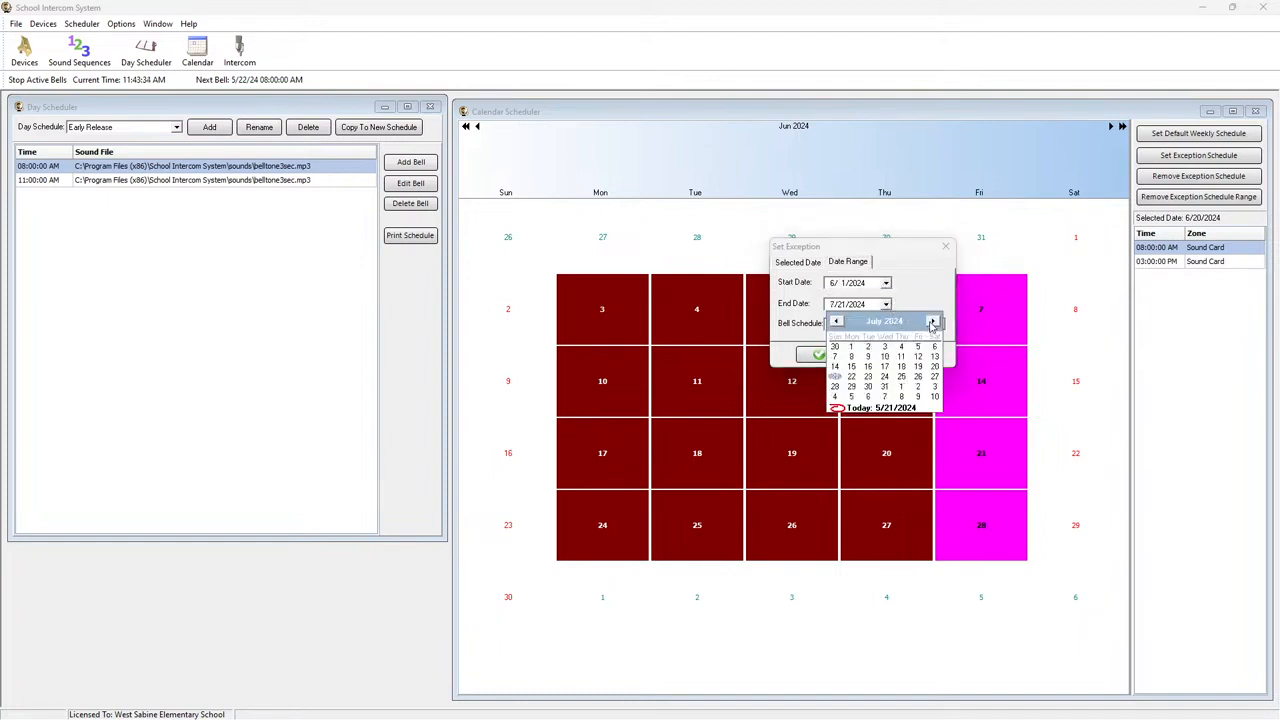
pyautogui.click(932, 323)
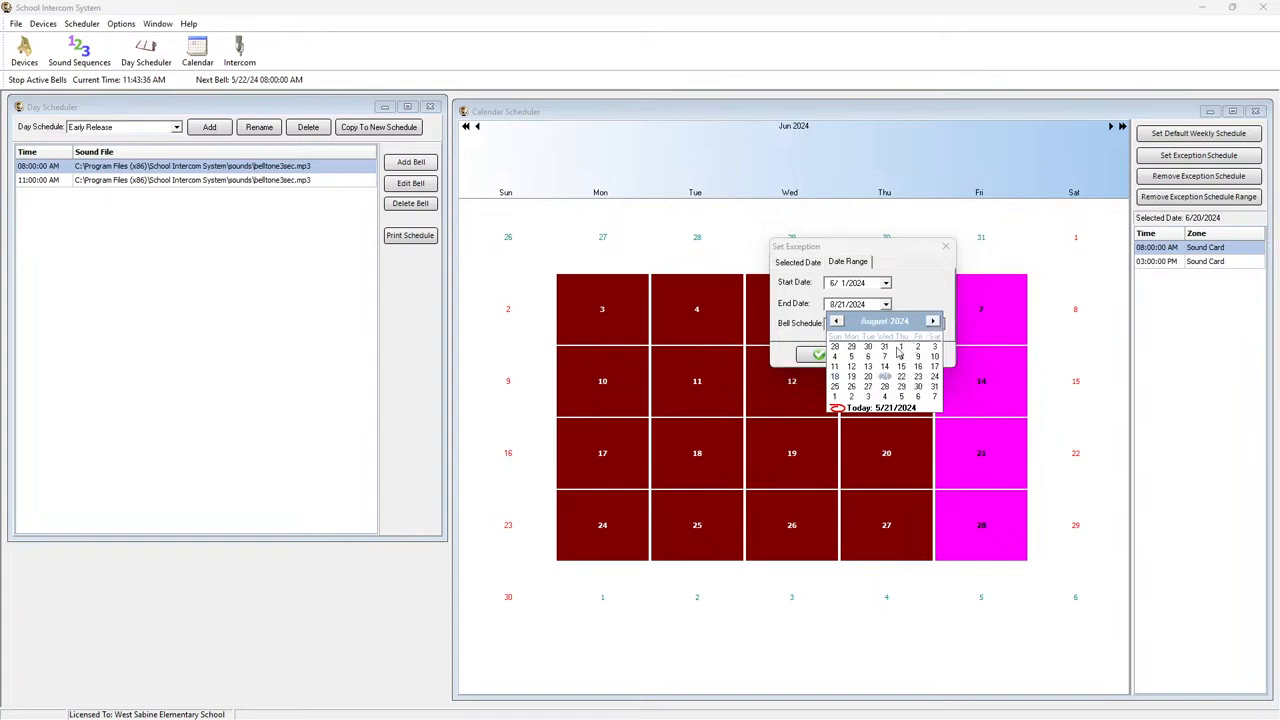
pyautogui.click(899, 350)
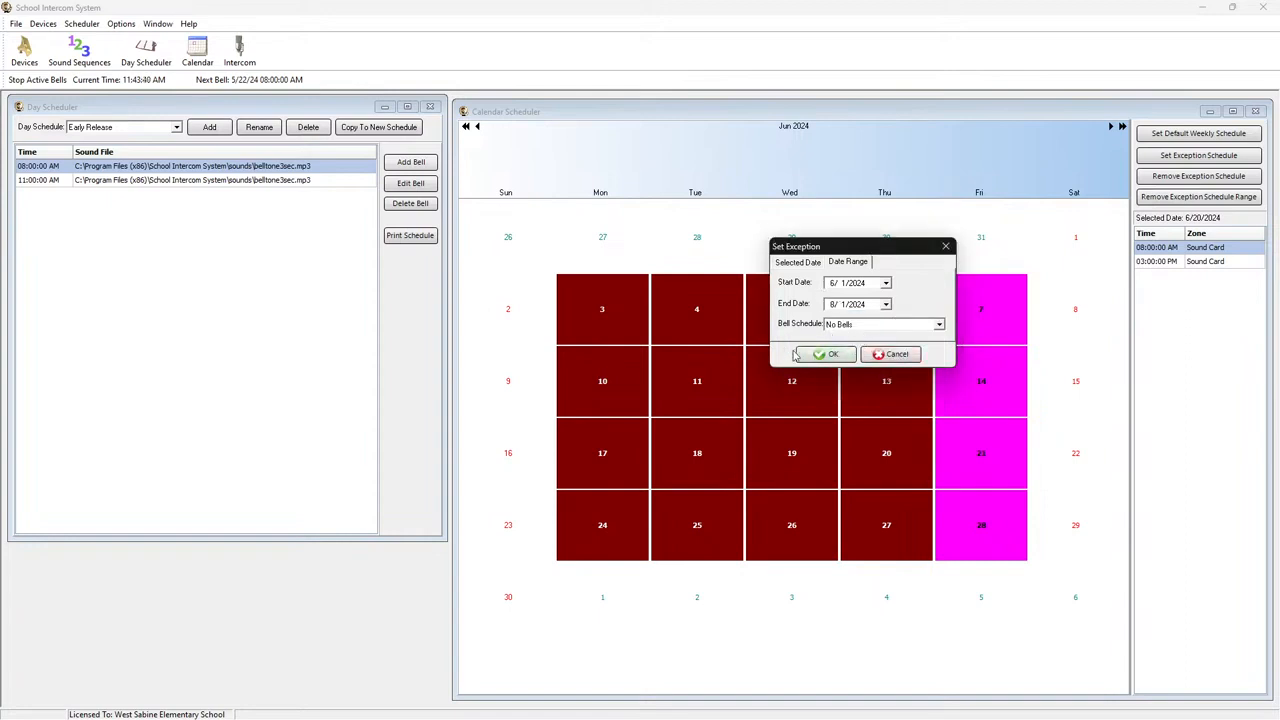
pyautogui.click(810, 356)
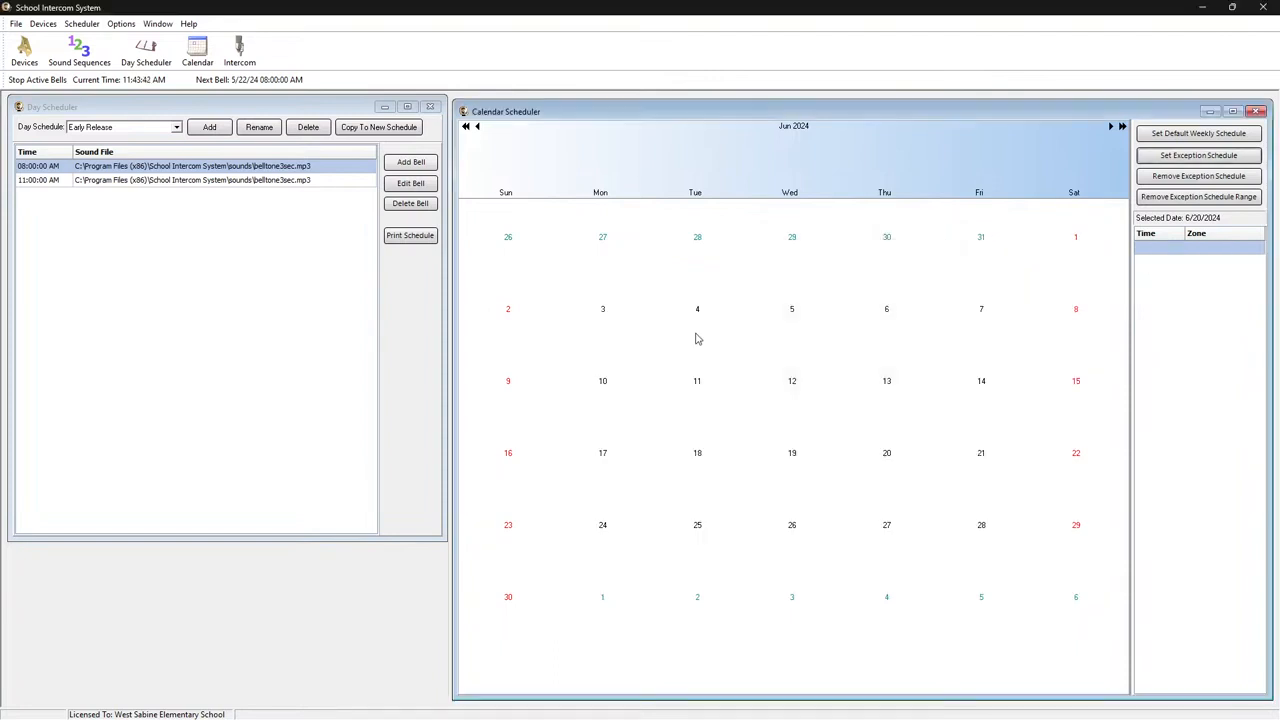
# Check the bells on May 21, 2024, and review the calendar through August 2024 for the summer exception range.
pyautogui.click(477, 128)
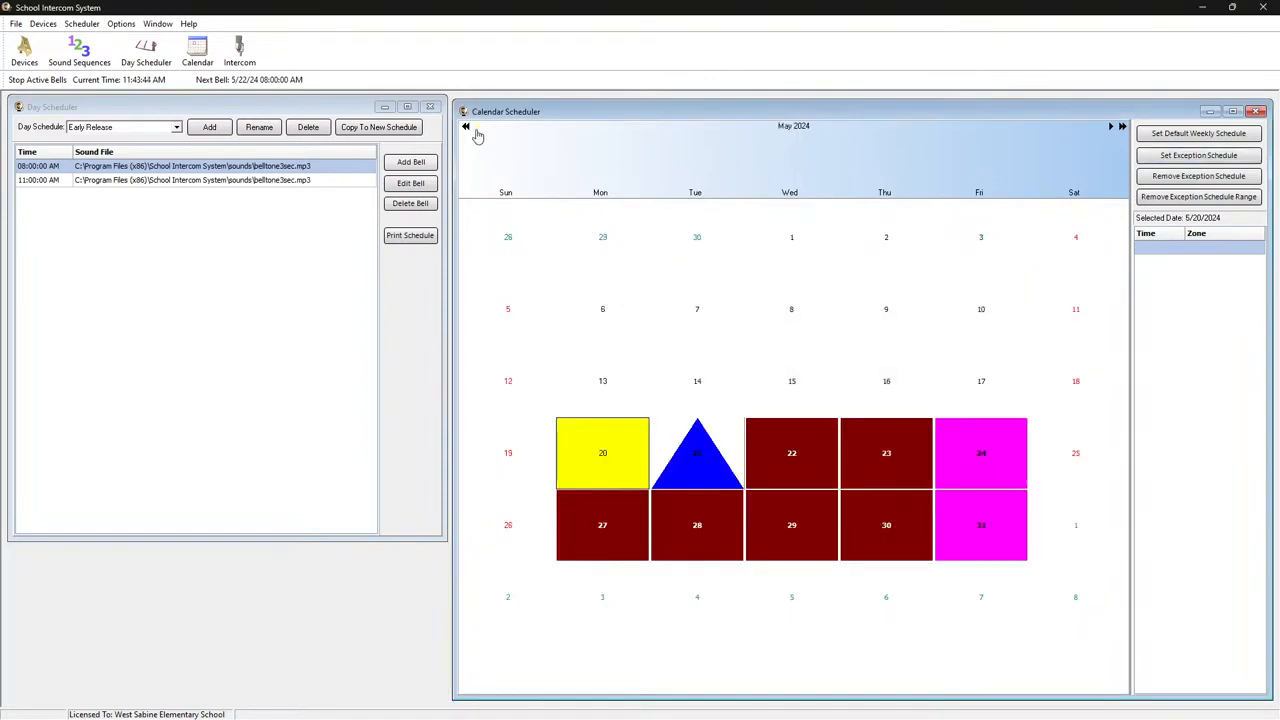
pyautogui.click(698, 458)
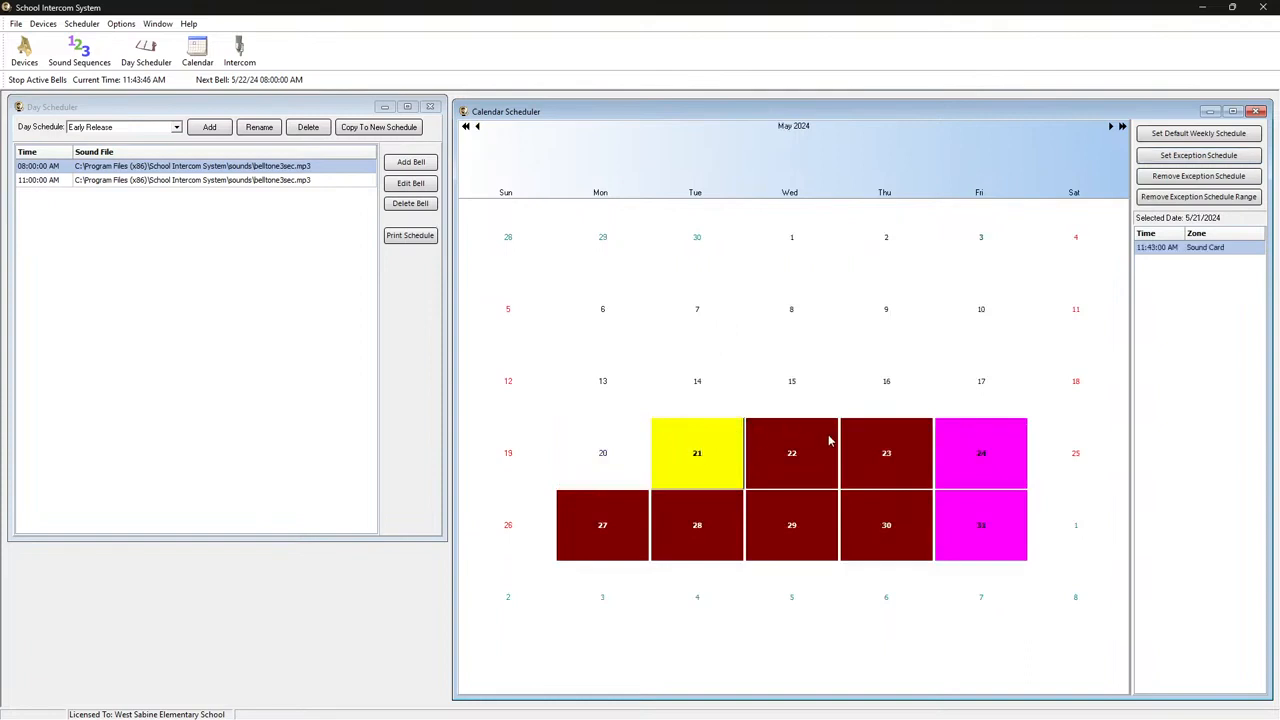
pyautogui.click(1111, 128)
pyautogui.click(1111, 128)
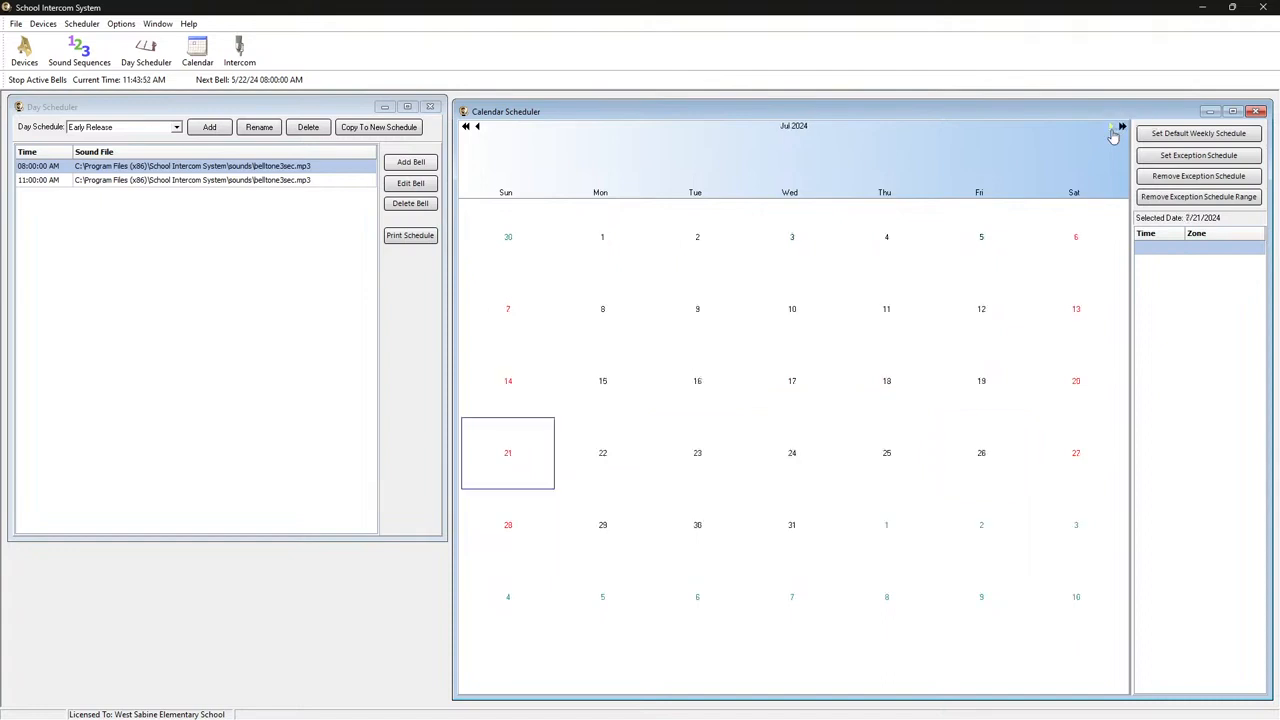
pyautogui.click(1113, 135)
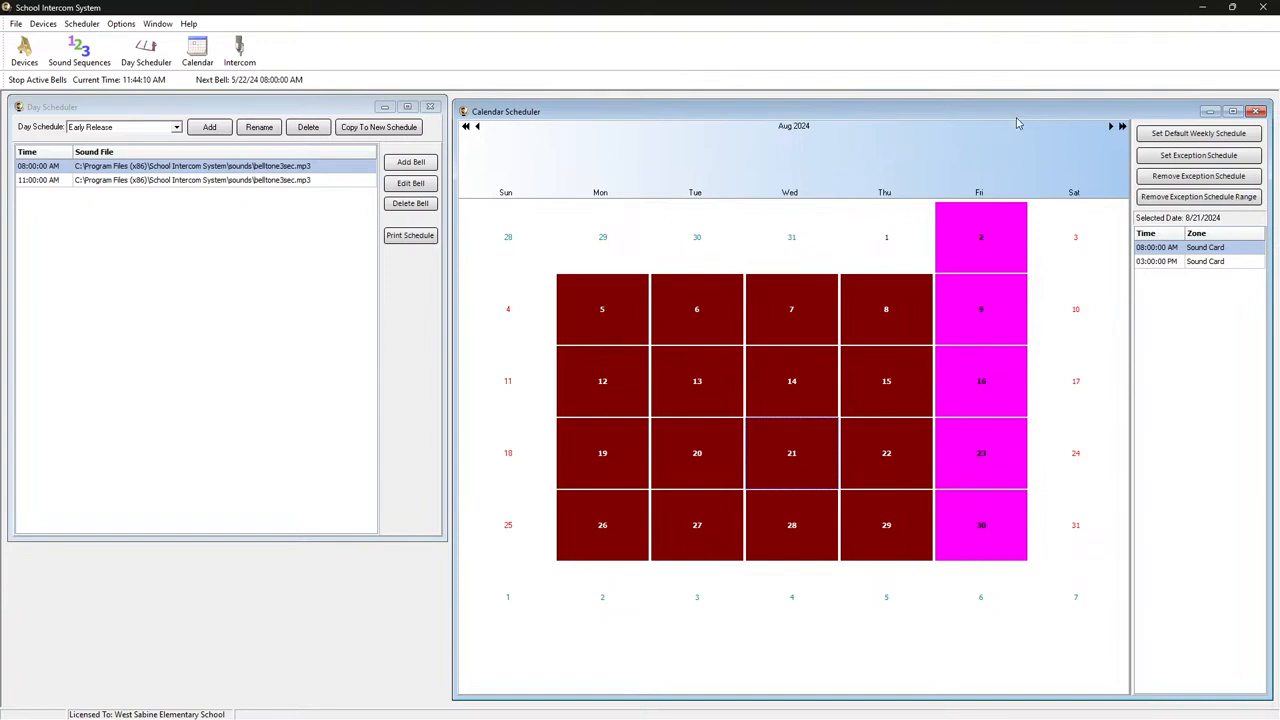
# Examine the calendar month by month from September 2024 to March 2027 to see how the default weekly schedule repeats.
pyautogui.click(1111, 128)
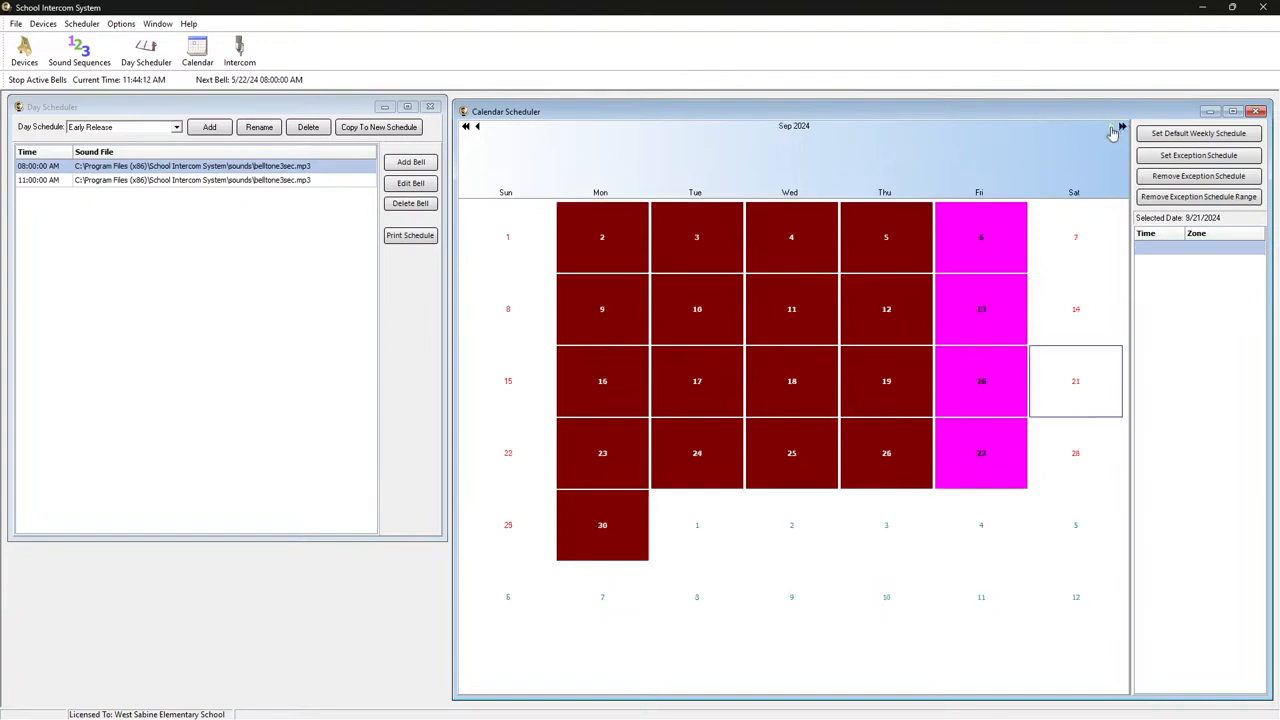
pyautogui.click(1111, 129)
pyautogui.click(1111, 129)
pyautogui.click(1112, 130)
pyautogui.click(1112, 130)
pyautogui.click(1112, 130)
pyautogui.click(1112, 130)
pyautogui.click(1112, 130)
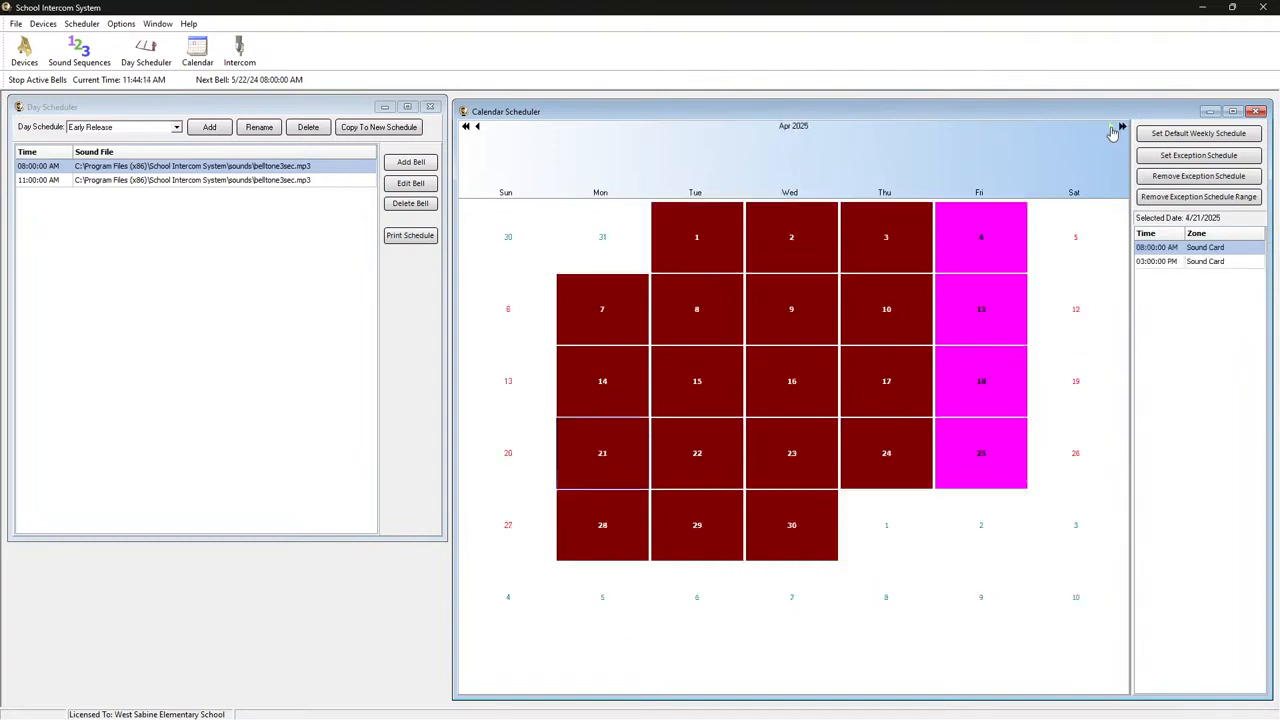
pyautogui.click(1112, 130)
pyautogui.click(1112, 130)
pyautogui.click(1112, 130)
pyautogui.click(1112, 130)
pyautogui.click(1112, 130)
pyautogui.click(1112, 130)
pyautogui.click(1112, 130)
pyautogui.click(1112, 130)
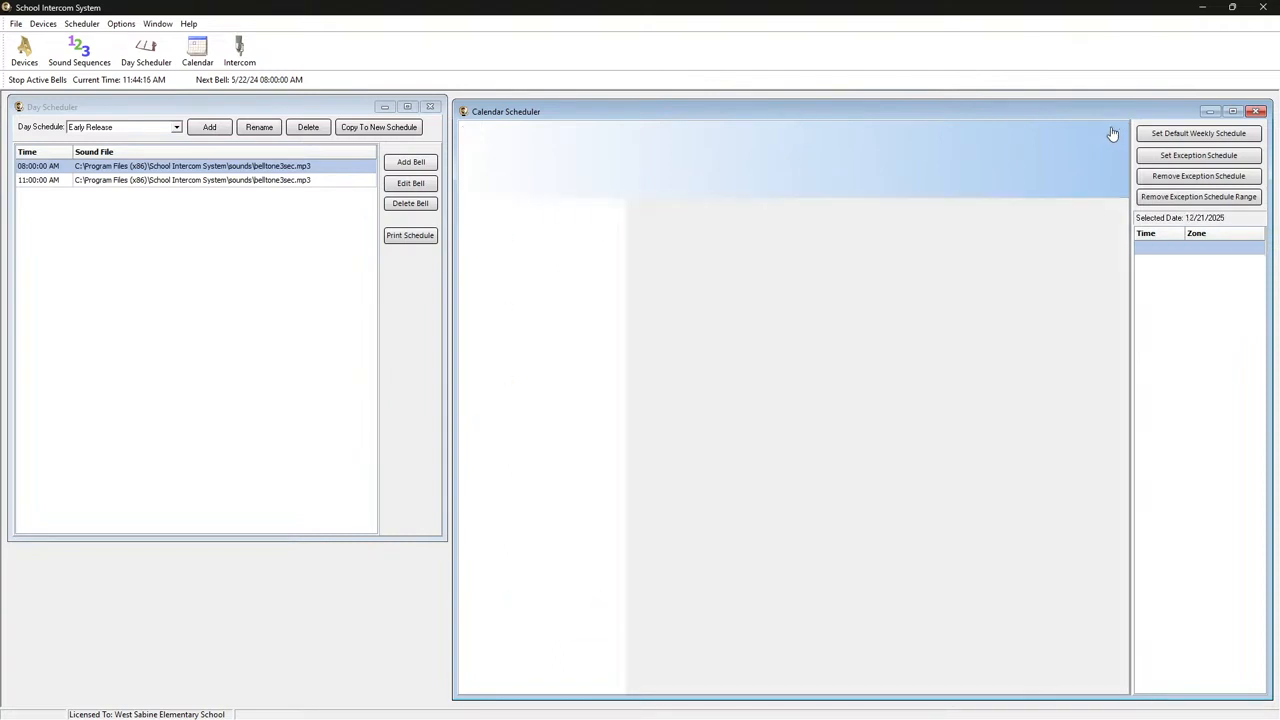
pyautogui.click(1112, 130)
pyautogui.click(1112, 130)
pyautogui.click(1112, 130)
pyautogui.click(1112, 130)
pyautogui.click(1112, 130)
pyautogui.click(1112, 130)
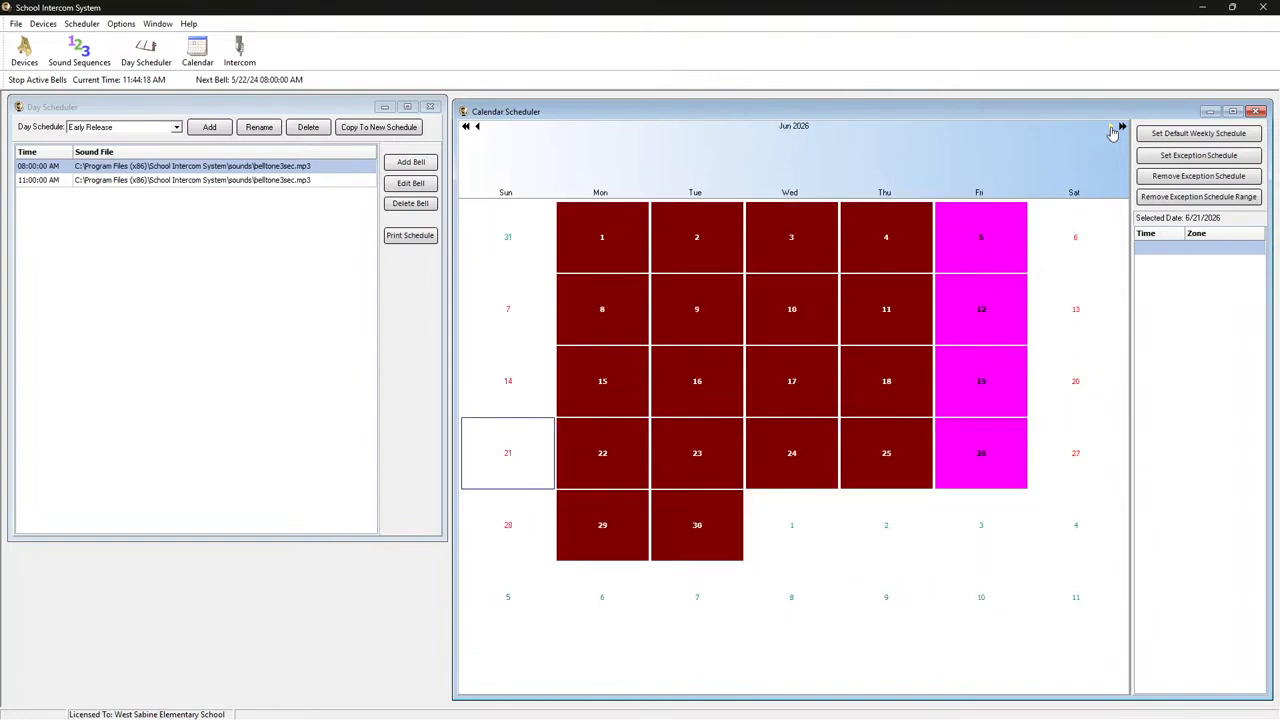
pyautogui.click(1112, 130)
pyautogui.click(1112, 130)
pyautogui.click(1112, 130)
pyautogui.click(1112, 130)
pyautogui.click(1112, 130)
pyautogui.click(1112, 130)
pyautogui.click(1112, 130)
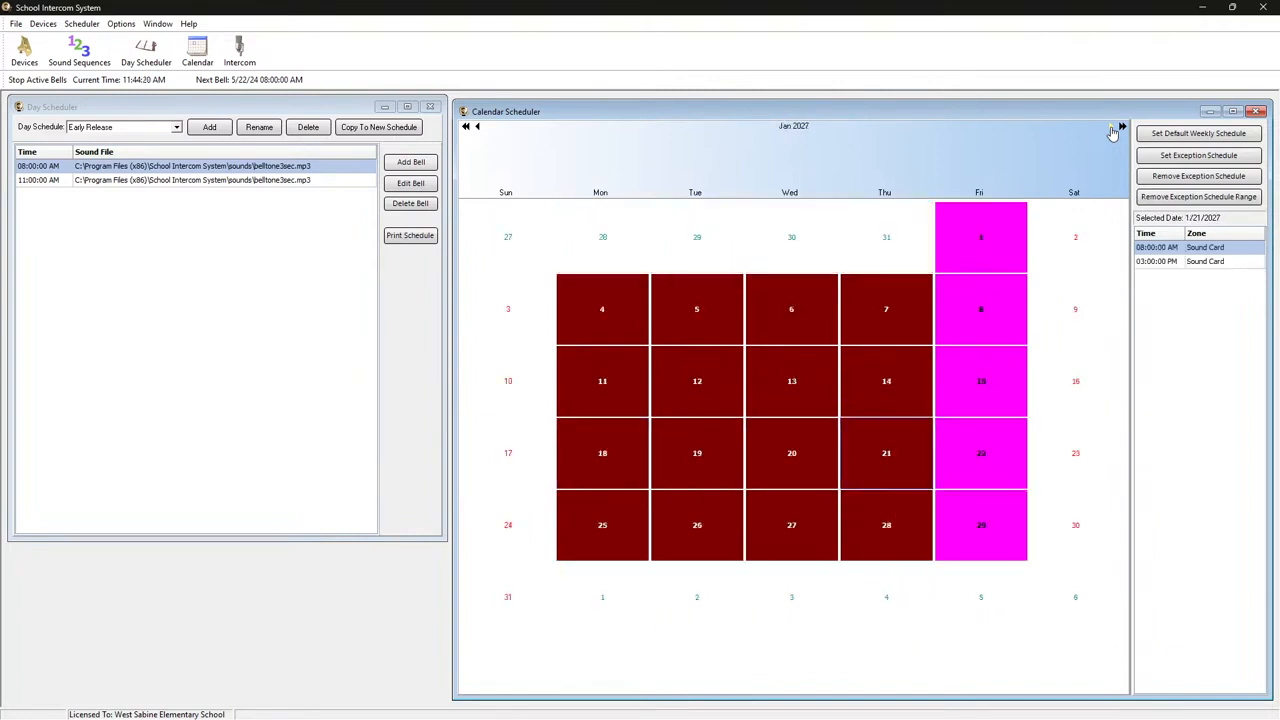
pyautogui.click(1112, 130)
pyautogui.click(1112, 130)
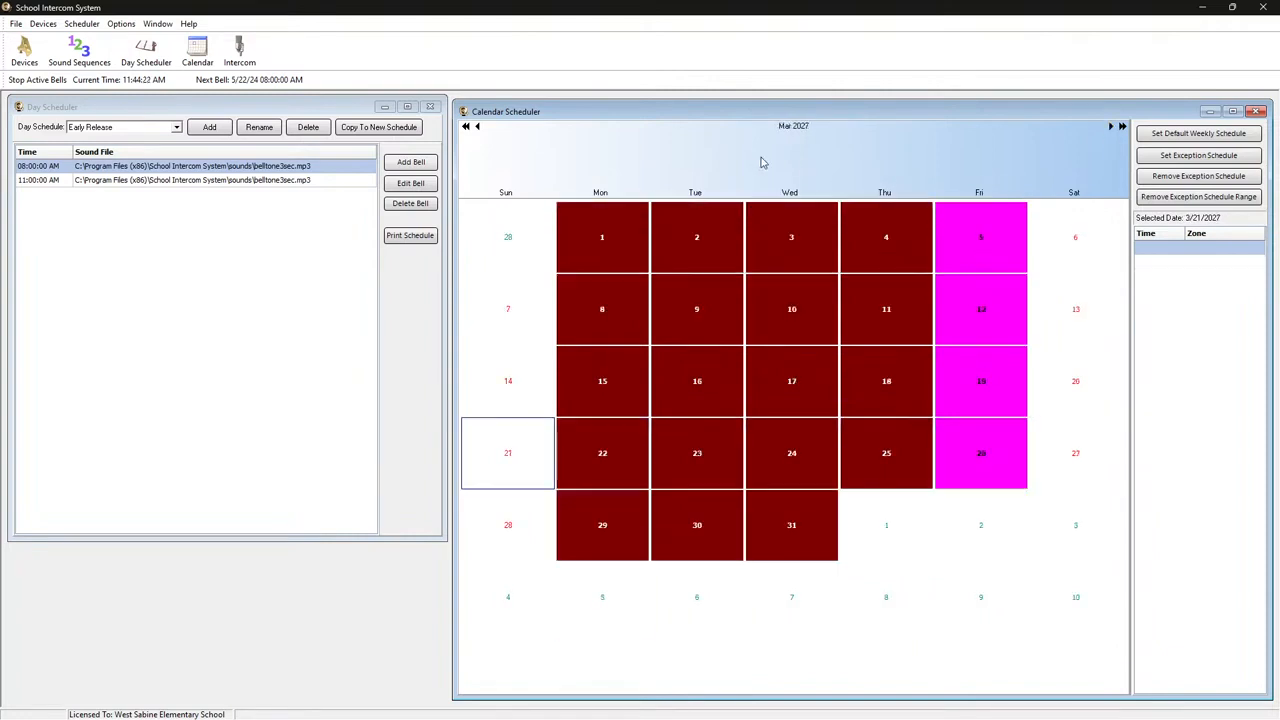
# Return the calendar month by month from March 2027 to May 2024, reviewing the scheduled days along the way.
pyautogui.click(478, 129)
pyautogui.click(478, 129)
pyautogui.click(478, 129)
pyautogui.click(478, 131)
pyautogui.click(478, 131)
pyautogui.click(478, 131)
pyautogui.click(478, 131)
pyautogui.click(478, 131)
pyautogui.click(478, 131)
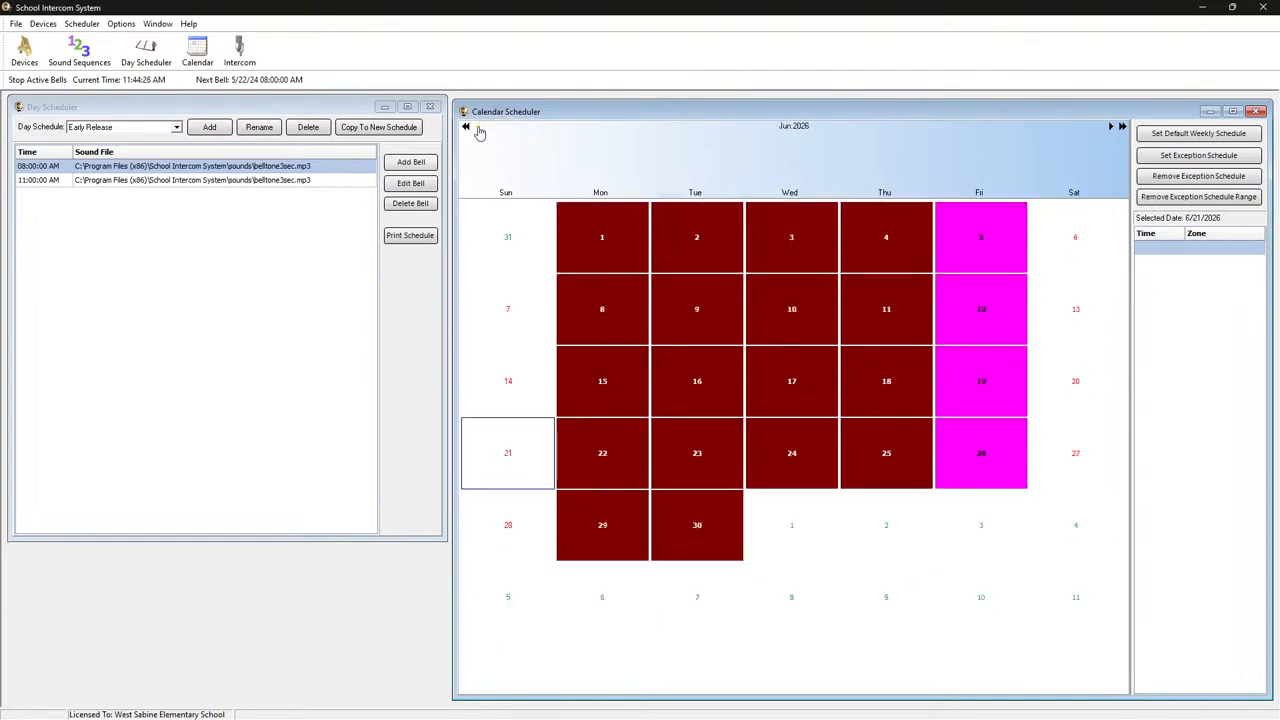
pyautogui.doubleClick(478, 131)
pyautogui.doubleClick(478, 131)
pyautogui.click(478, 130)
pyautogui.click(478, 130)
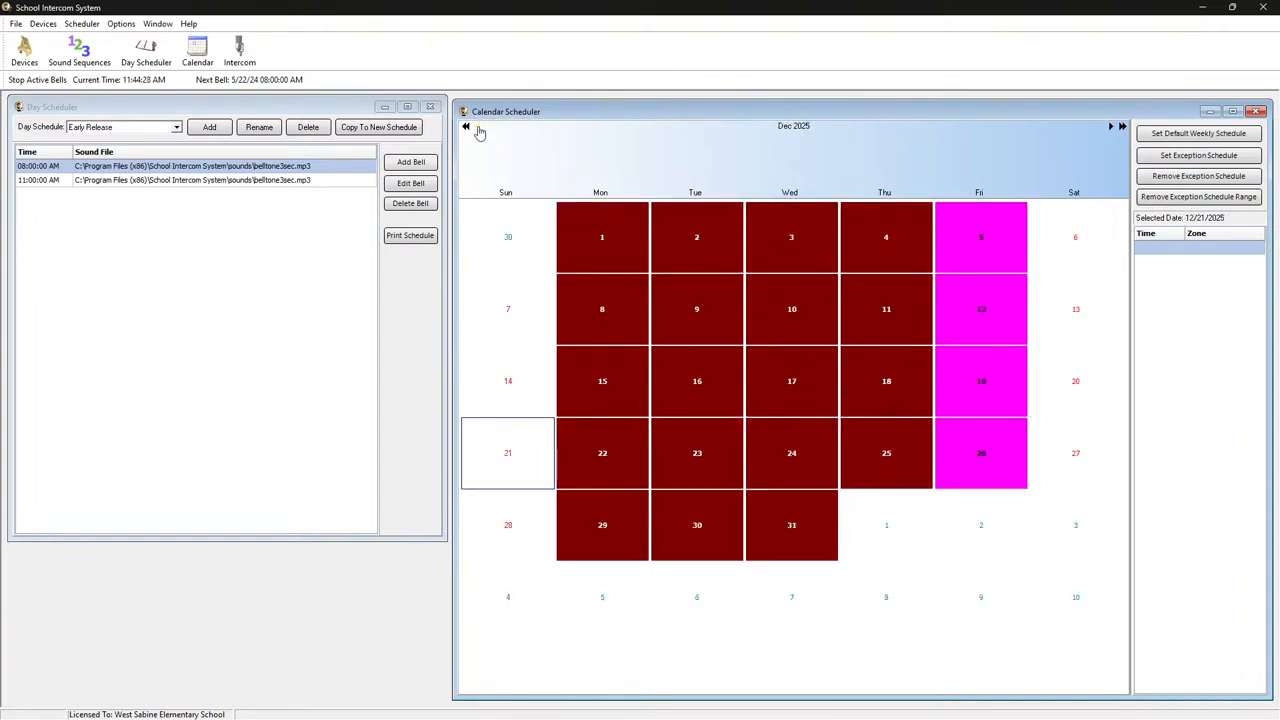
pyautogui.click(478, 130)
pyautogui.click(478, 130)
pyautogui.click(478, 130)
pyautogui.click(478, 130)
pyautogui.click(478, 130)
pyautogui.click(478, 130)
pyautogui.click(478, 130)
pyautogui.click(478, 130)
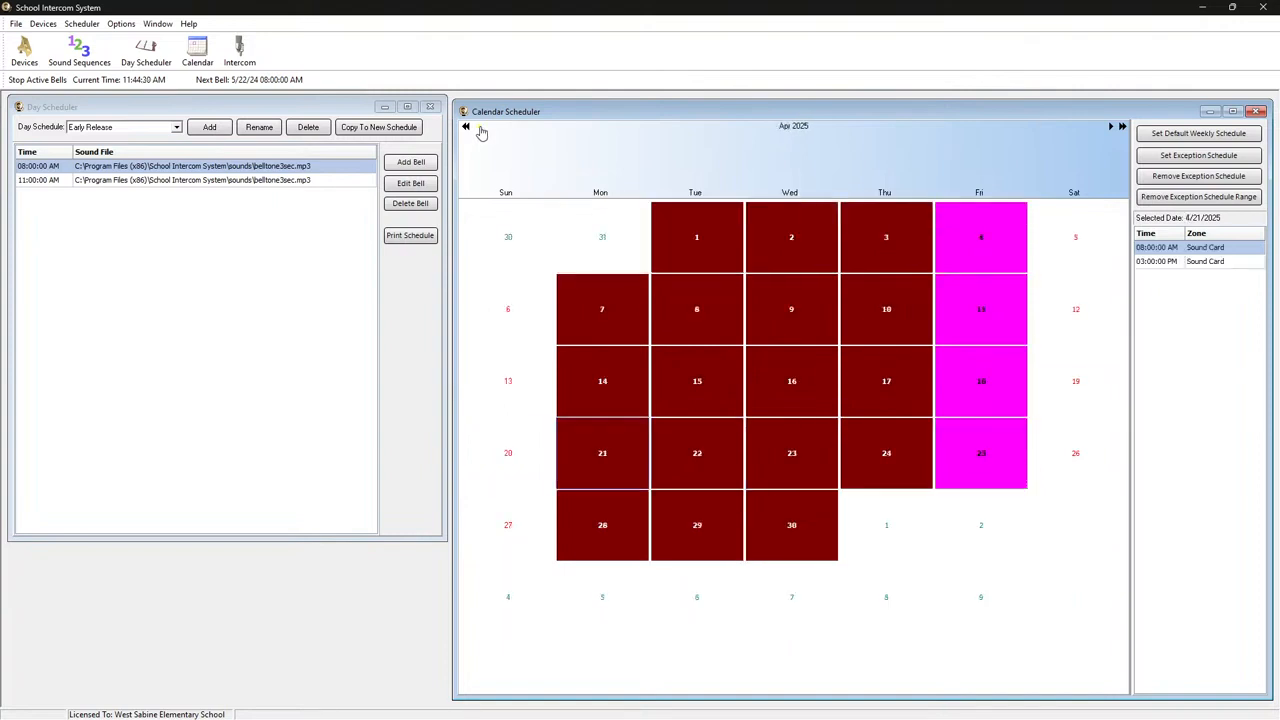
pyautogui.click(478, 130)
pyautogui.click(478, 130)
pyautogui.click(478, 130)
pyautogui.click(478, 130)
pyautogui.click(478, 130)
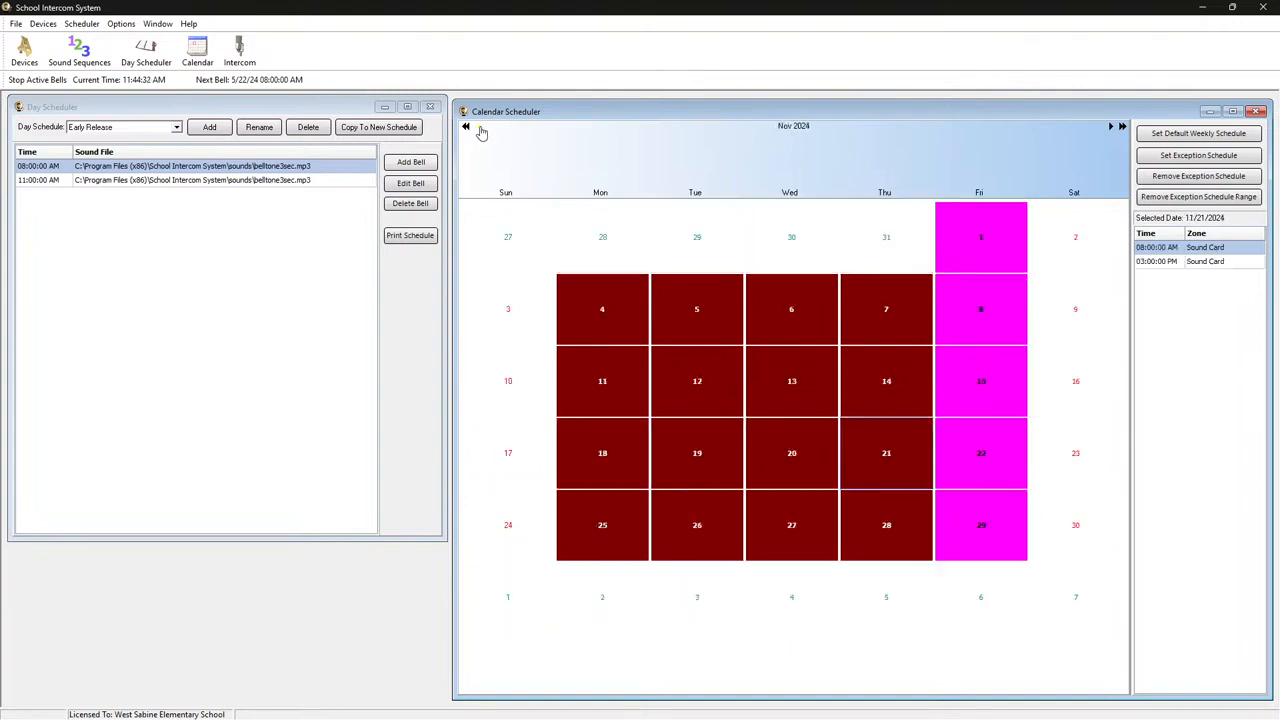
pyautogui.click(478, 130)
pyautogui.click(478, 130)
pyautogui.click(478, 130)
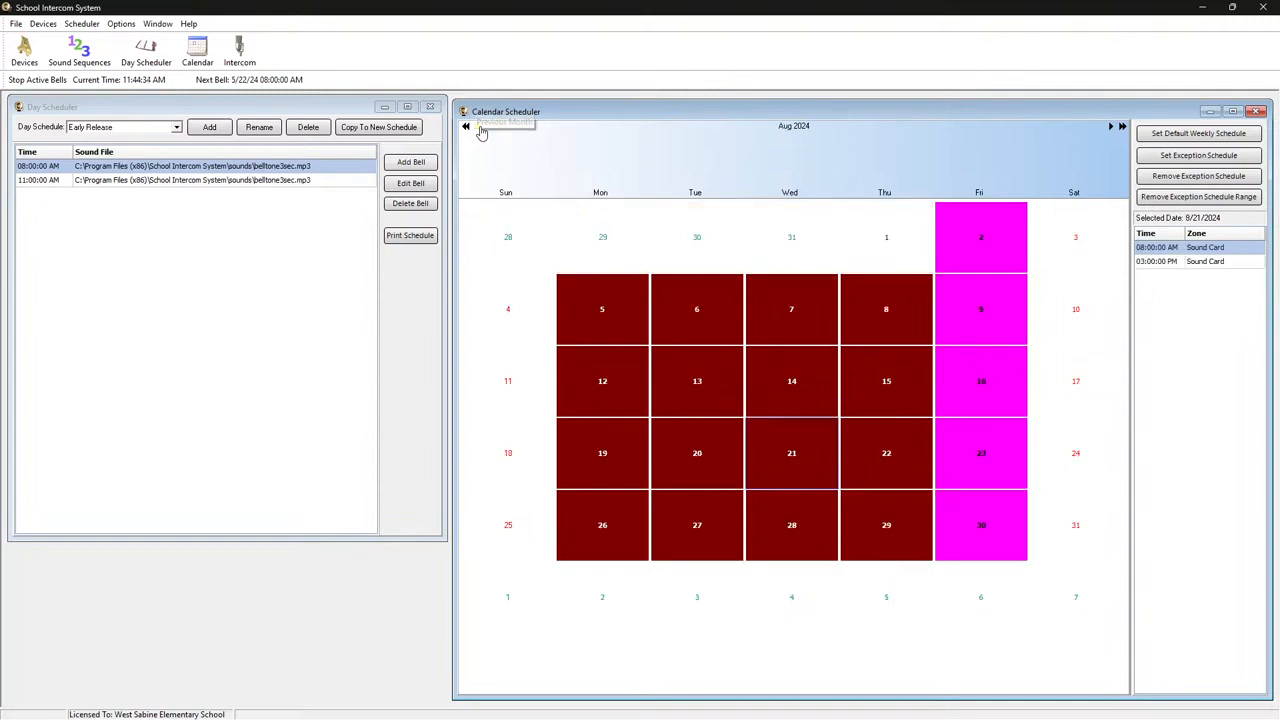
pyautogui.click(478, 130)
pyautogui.click(478, 130)
pyautogui.click(478, 130)
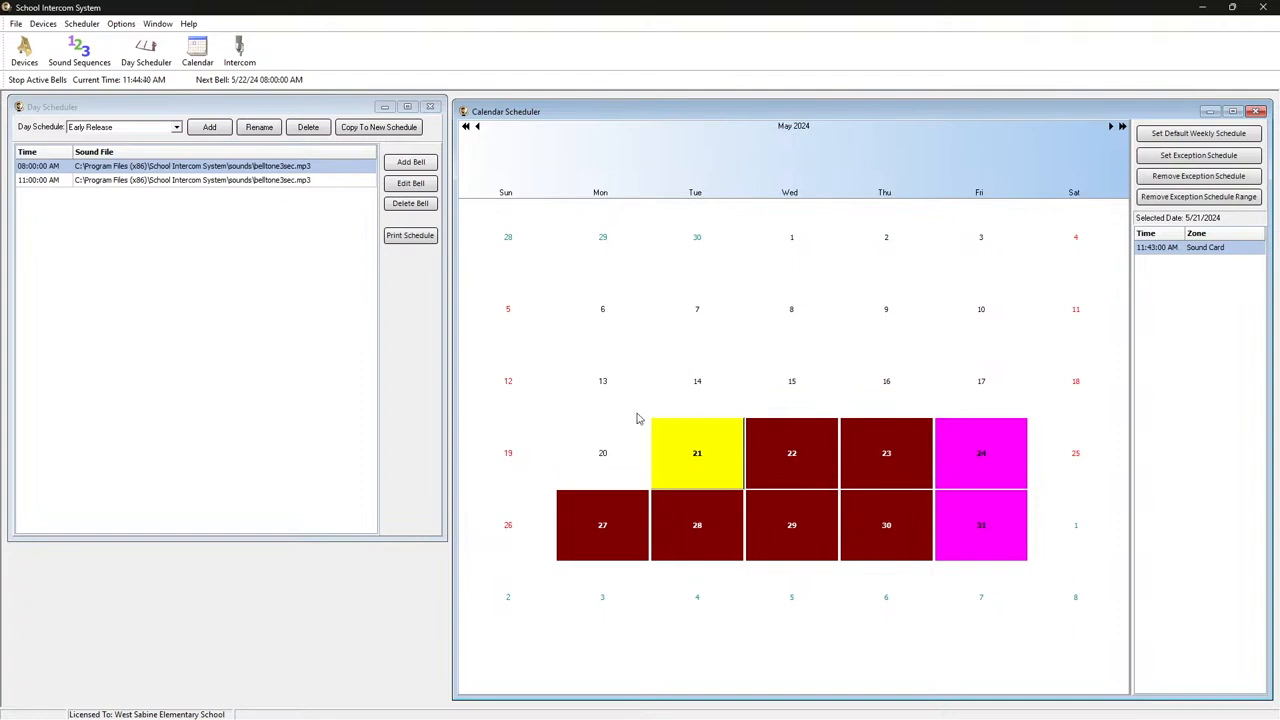
# Set the 11:00:00 AM bell in the Early Release schedule to stop its sound file after 30 seconds.
pyautogui.click(170, 181)
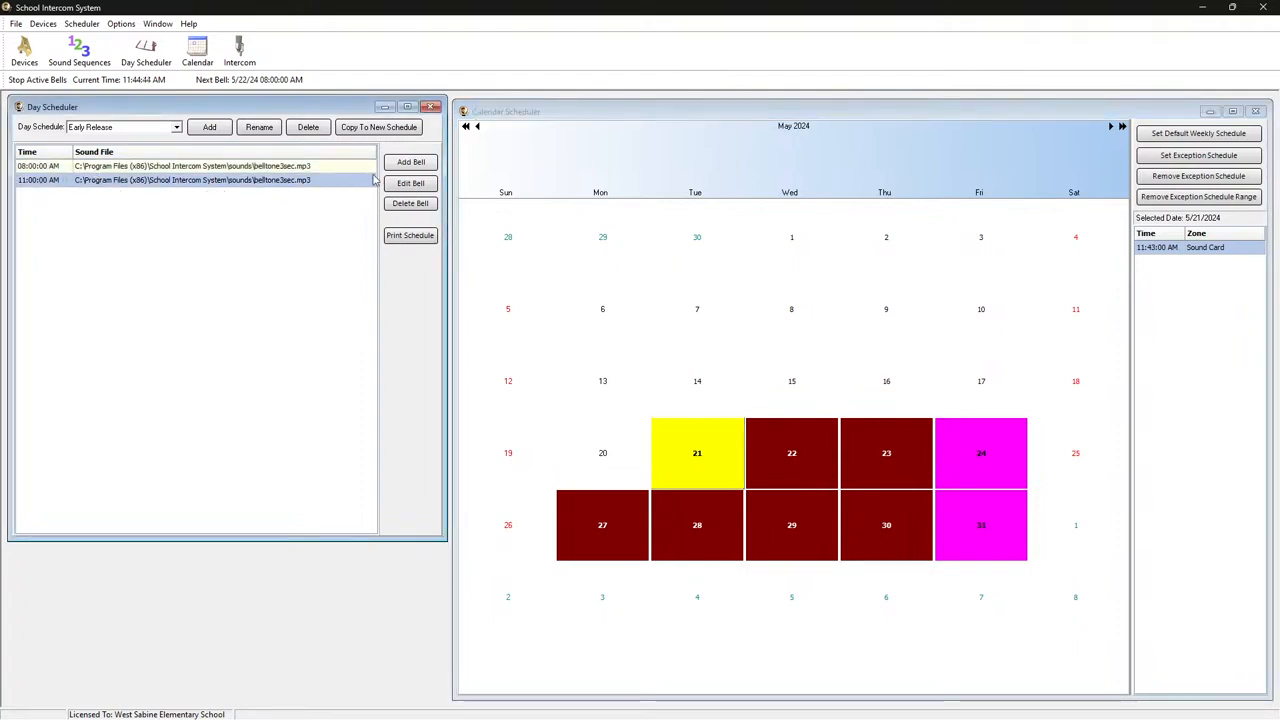
pyautogui.click(410, 183)
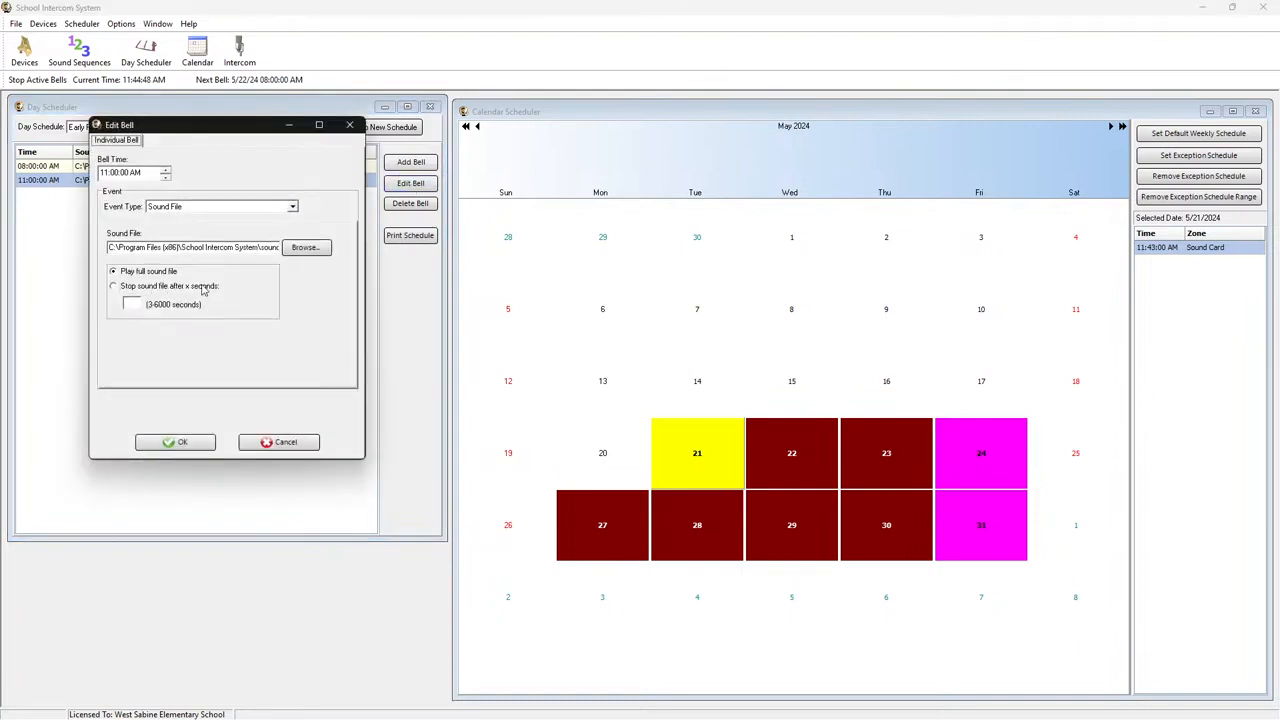
pyautogui.click(114, 287)
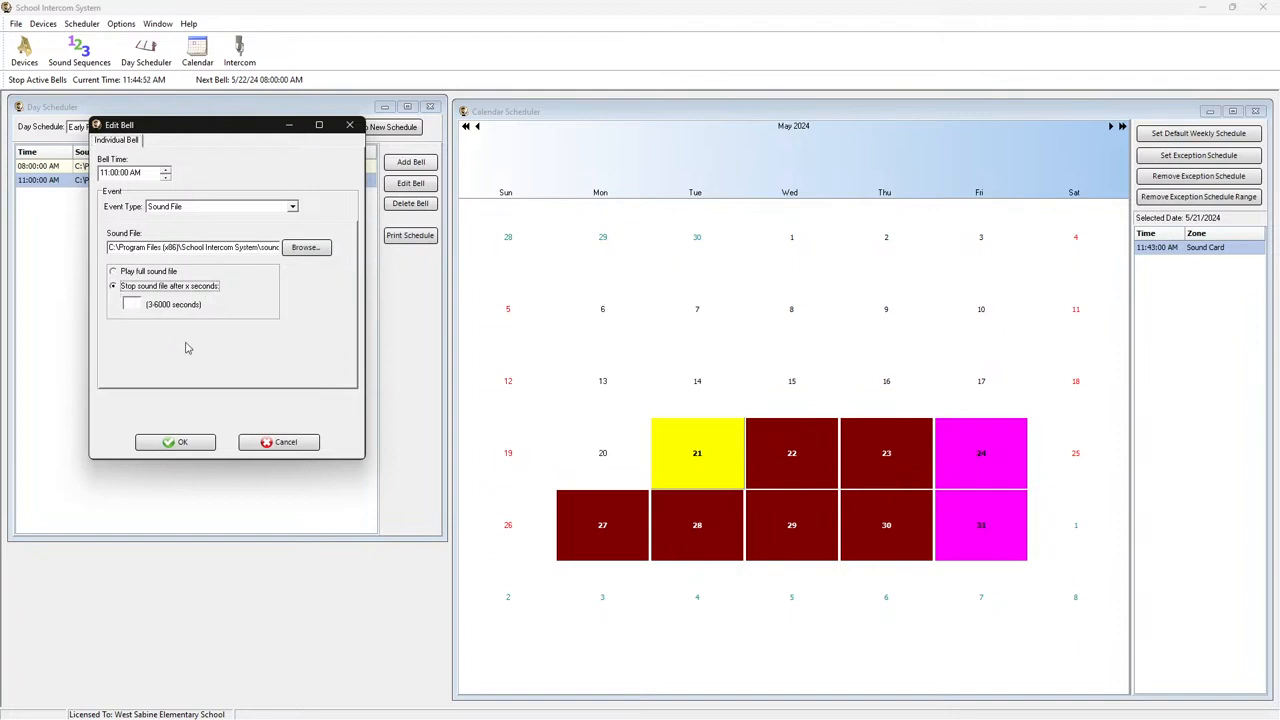
pyautogui.click(129, 304)
pyautogui.write('30')
pyautogui.click(172, 443)
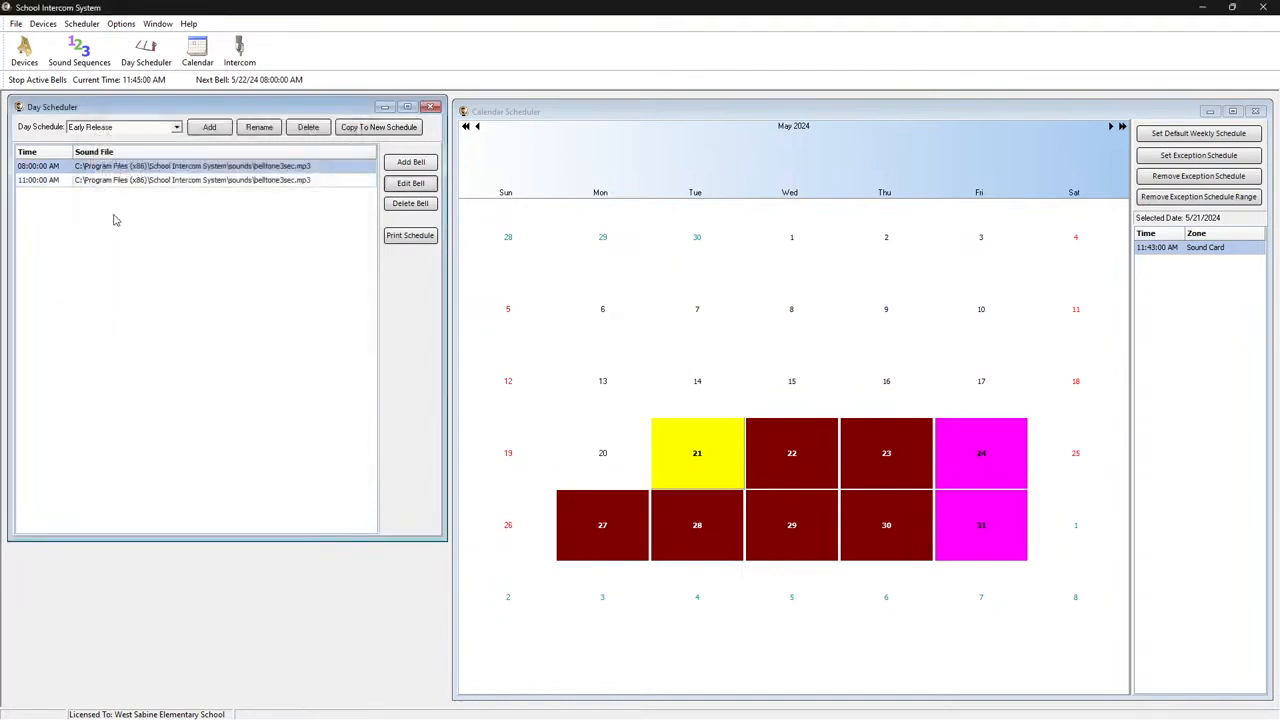